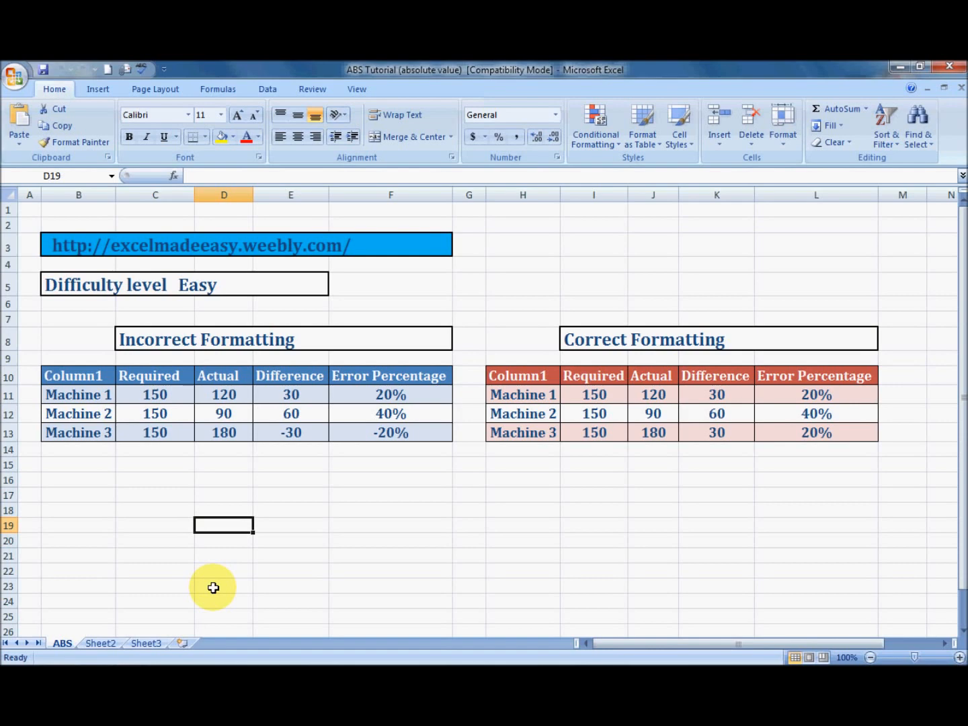
Enter the text ABS in cell D19, and clear that cell again
type("ABS")
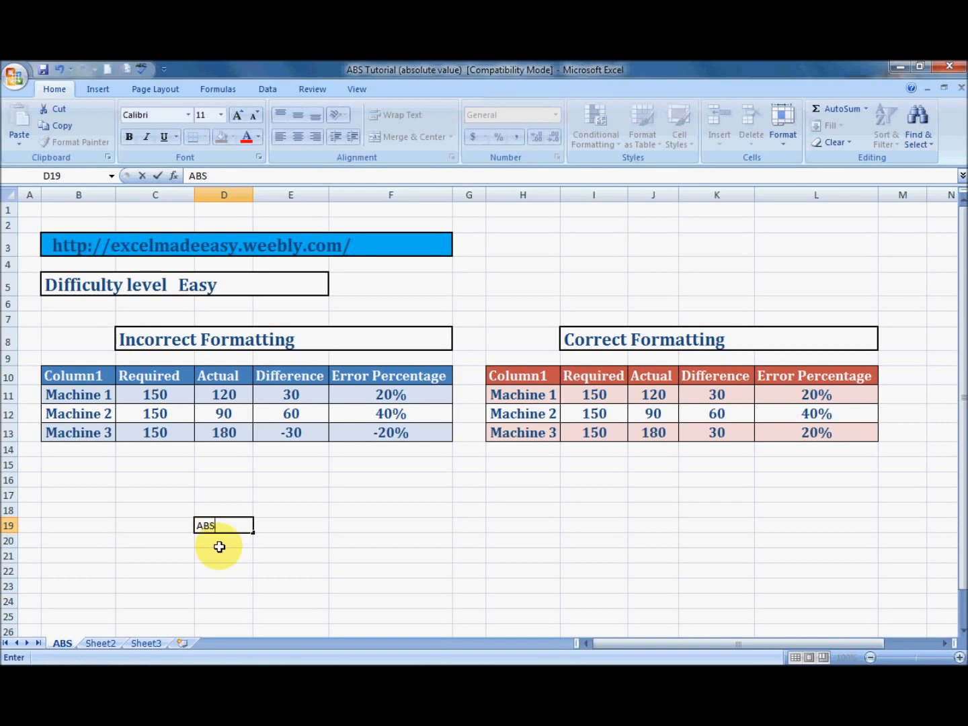
key("Tab")
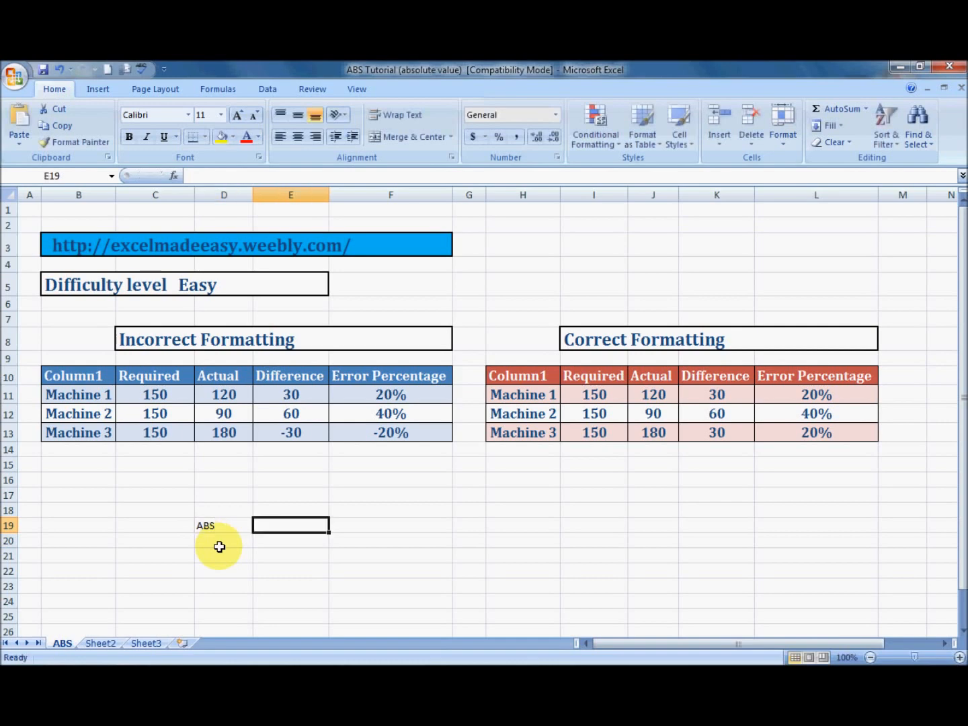
key("Left")
key("Delete")
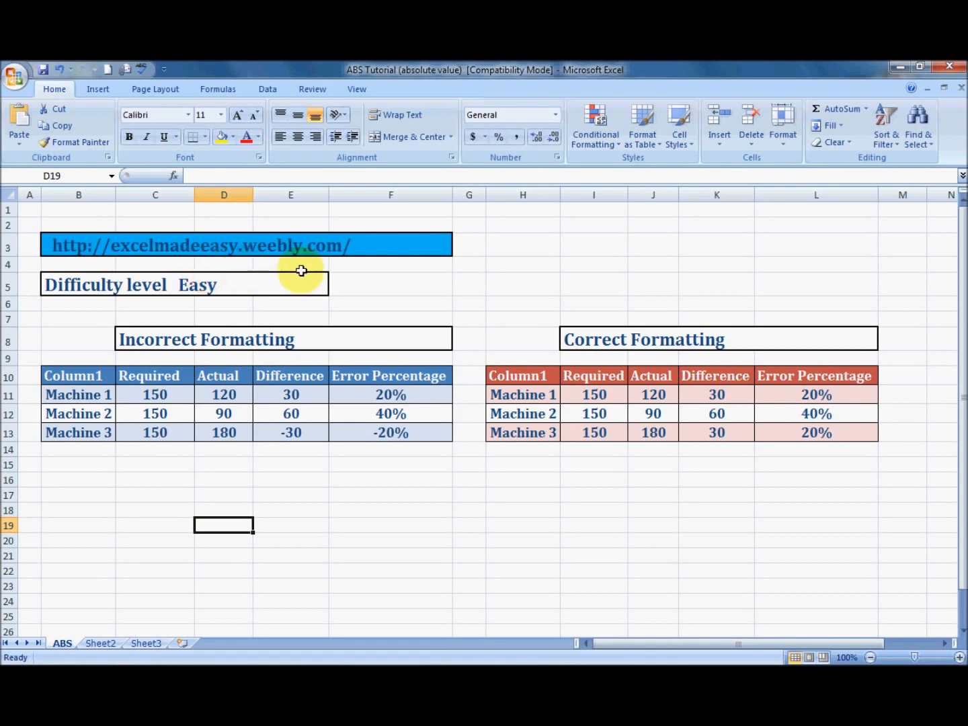
Switch to Firefox and look through the Excel Made Easy home page, from the banner down to the Facebook section
key("alt+Tab")
key("alt+Tab")
mouse_move(66, 656)
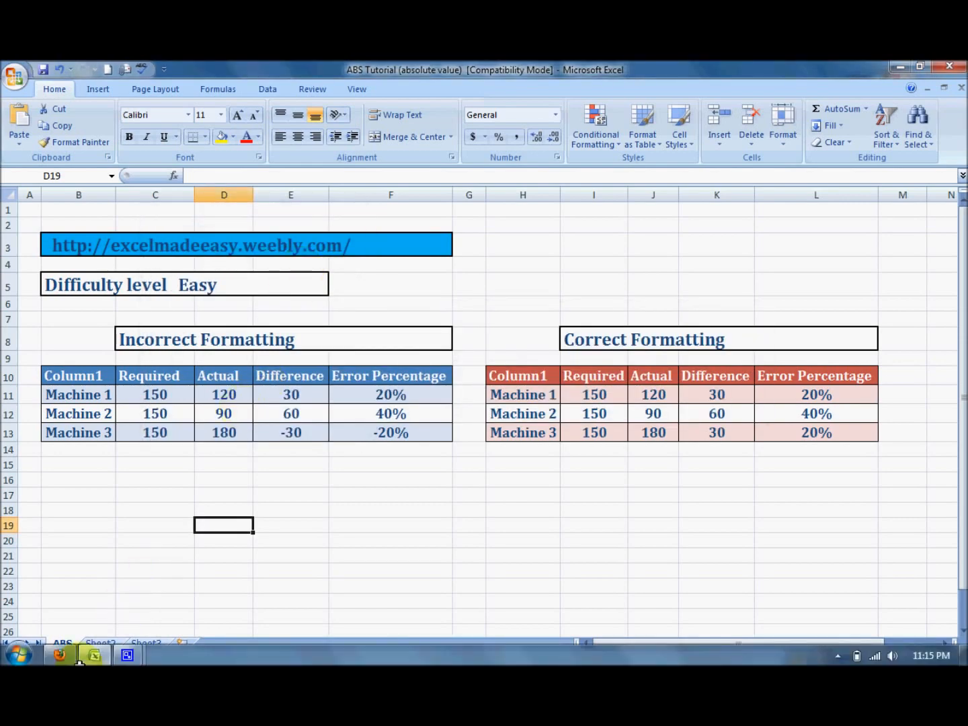
left_click(64, 653)
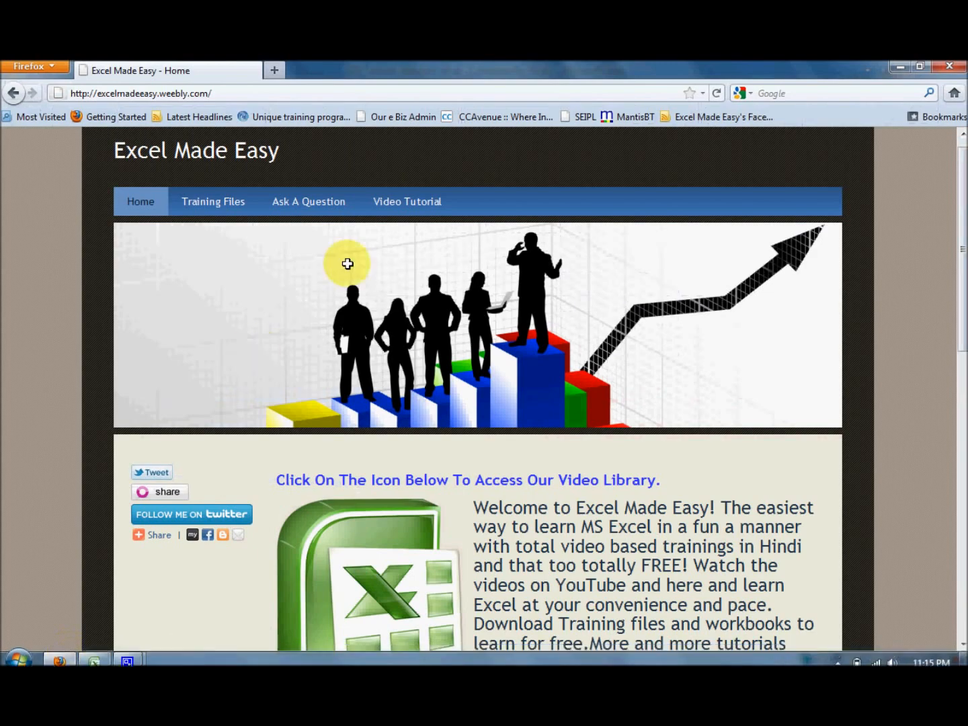
scroll(349, 263, "down", 6)
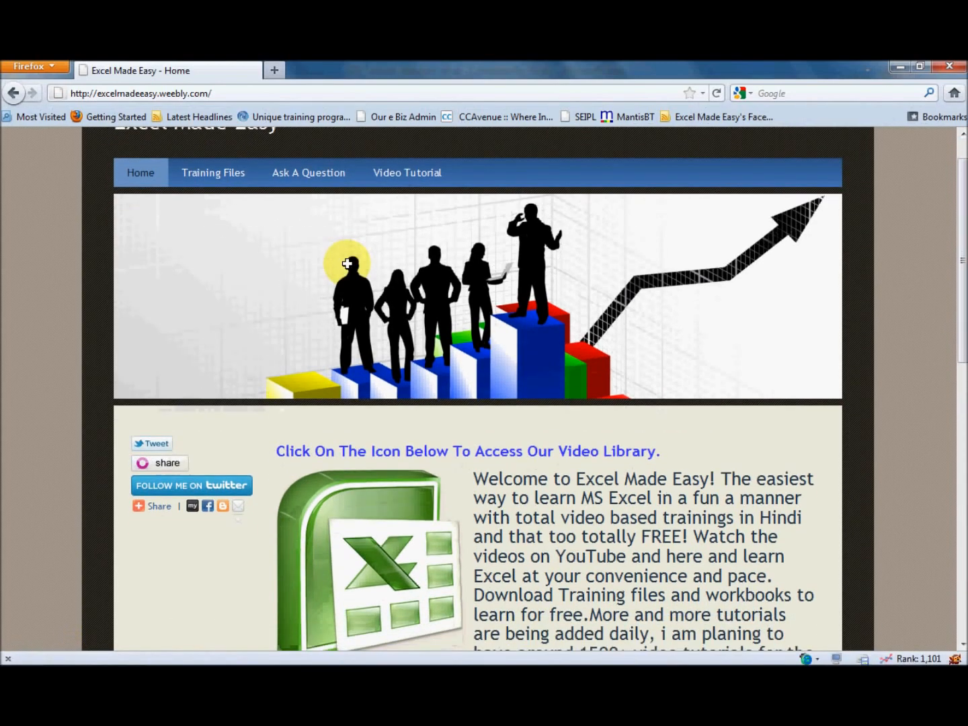
scroll(349, 264, "down", 1)
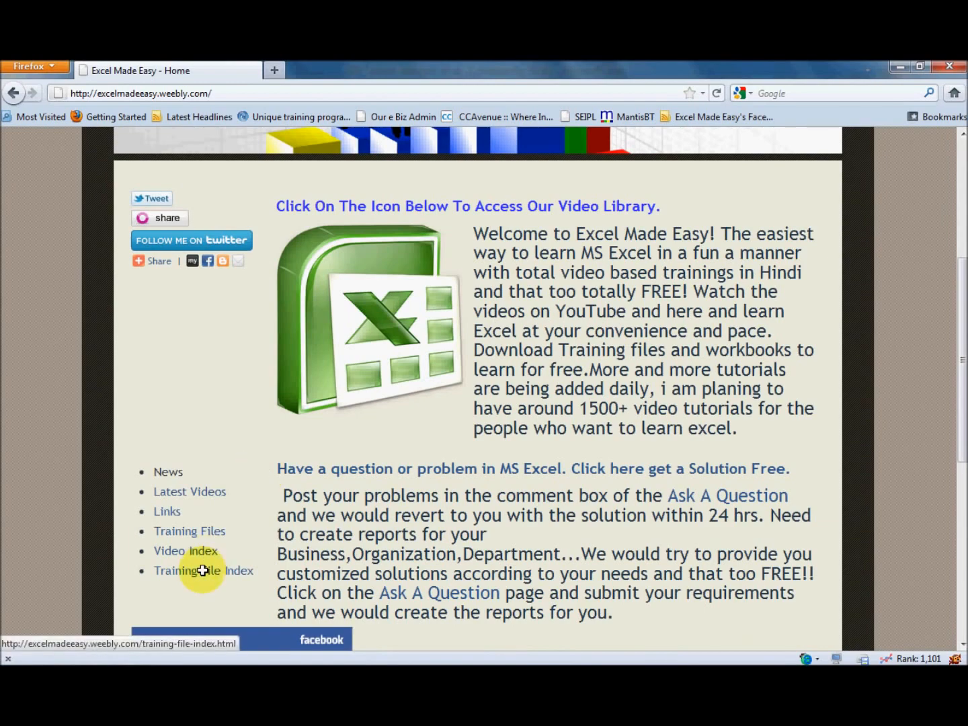
scroll(203, 570, "up", 3)
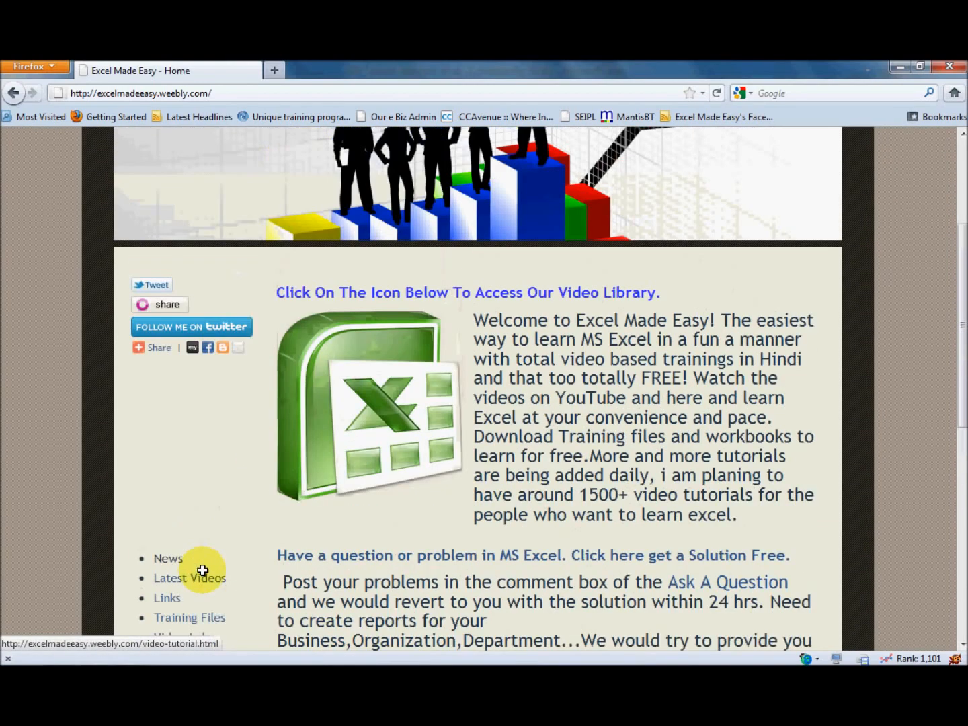
scroll(203, 571, "up", 3)
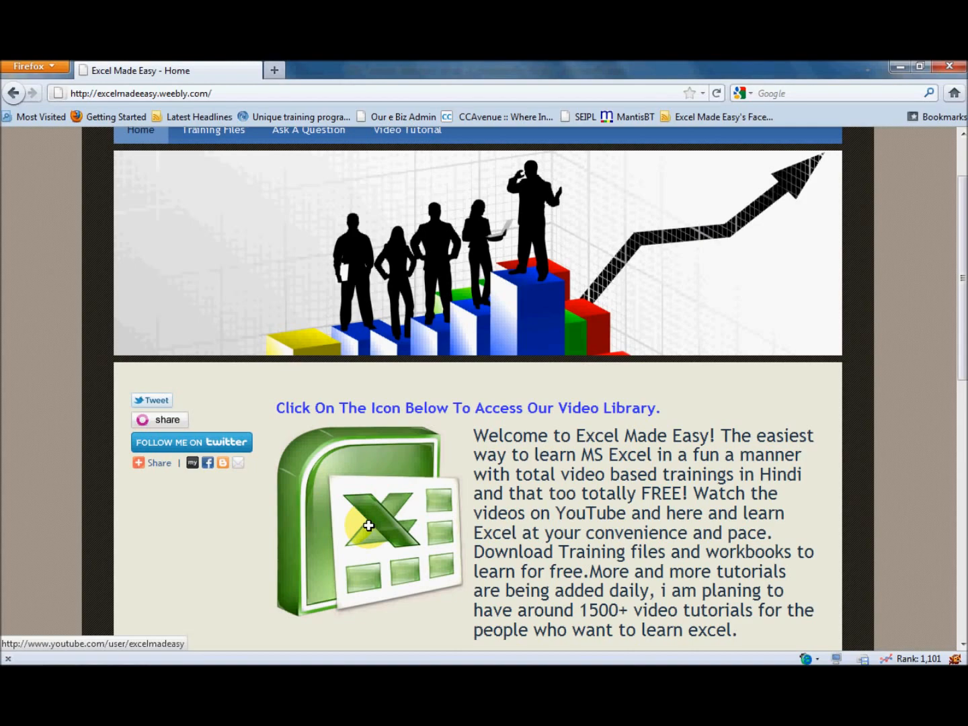
scroll(368, 525, "down", 3)
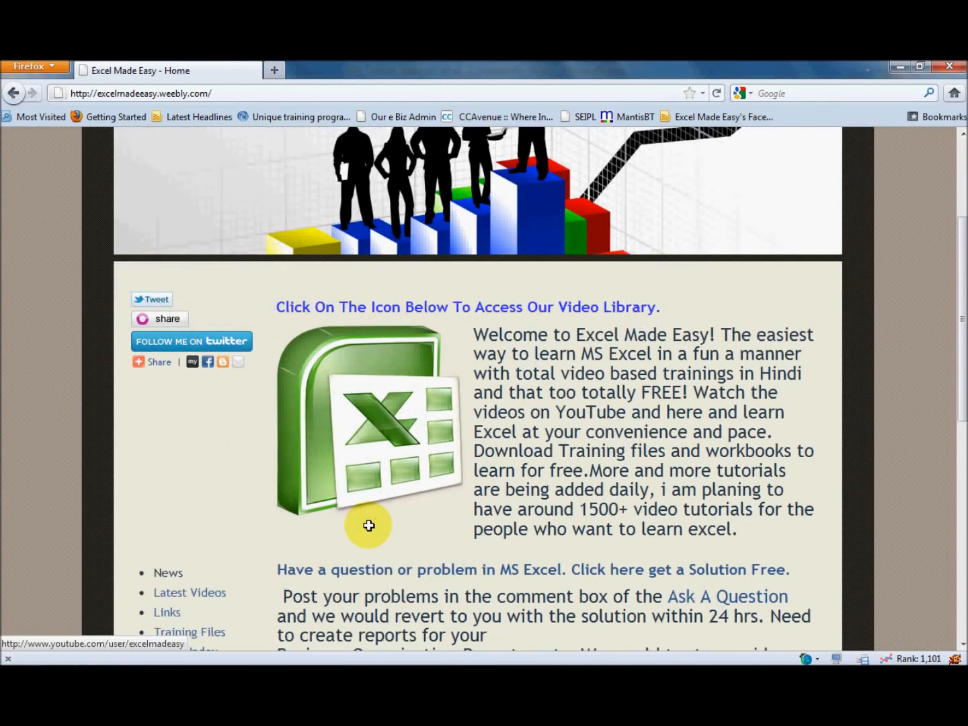
scroll(369, 525, "down", 4)
scroll(369, 524, "down", 3)
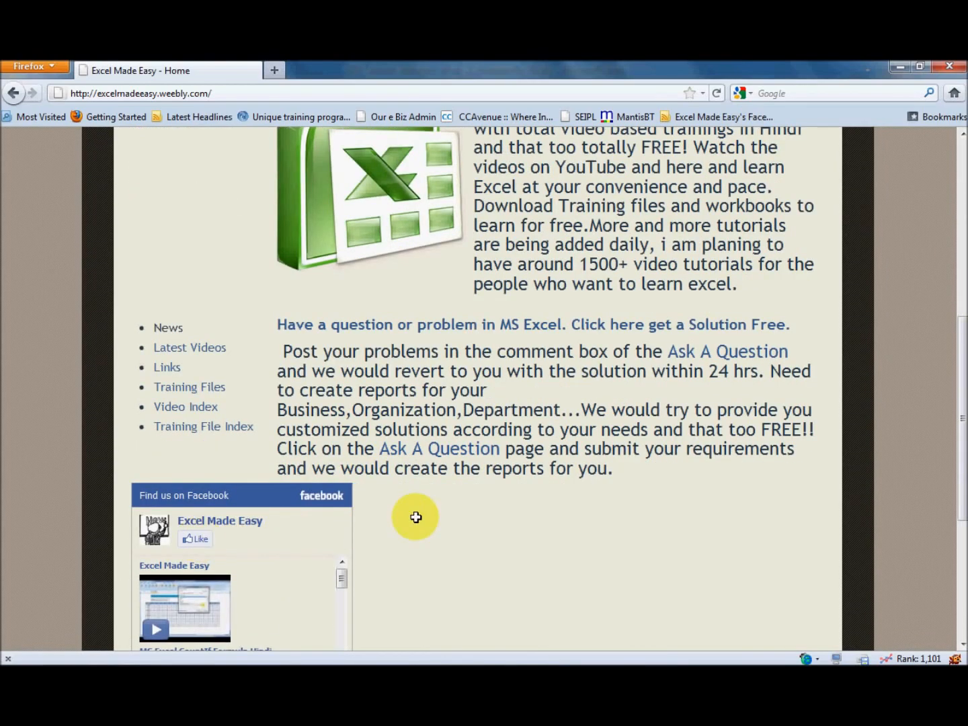
Switch back to Excel and examine the machines and their Required, Actual and Difference cells in the Incorrect Formatting table
key("alt+Tab")
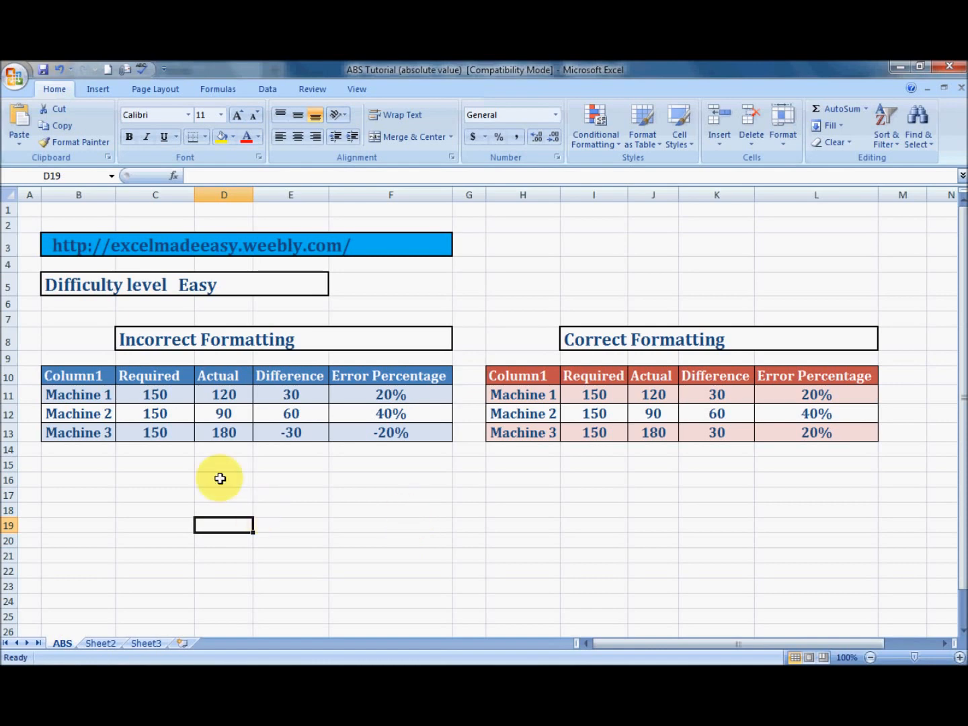
key("Up")
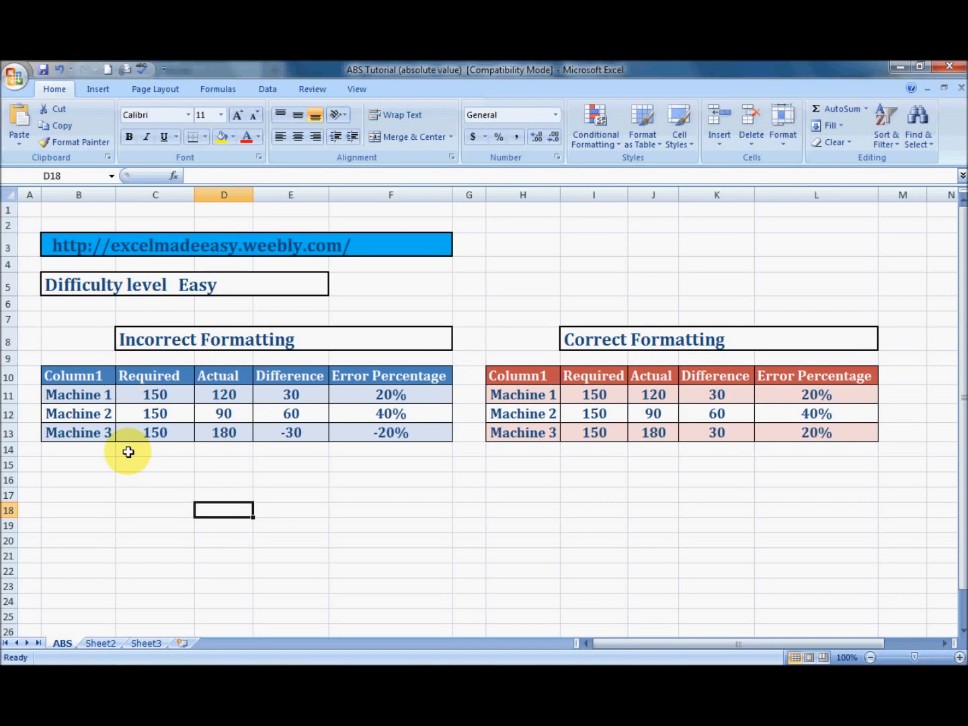
left_click(102, 396)
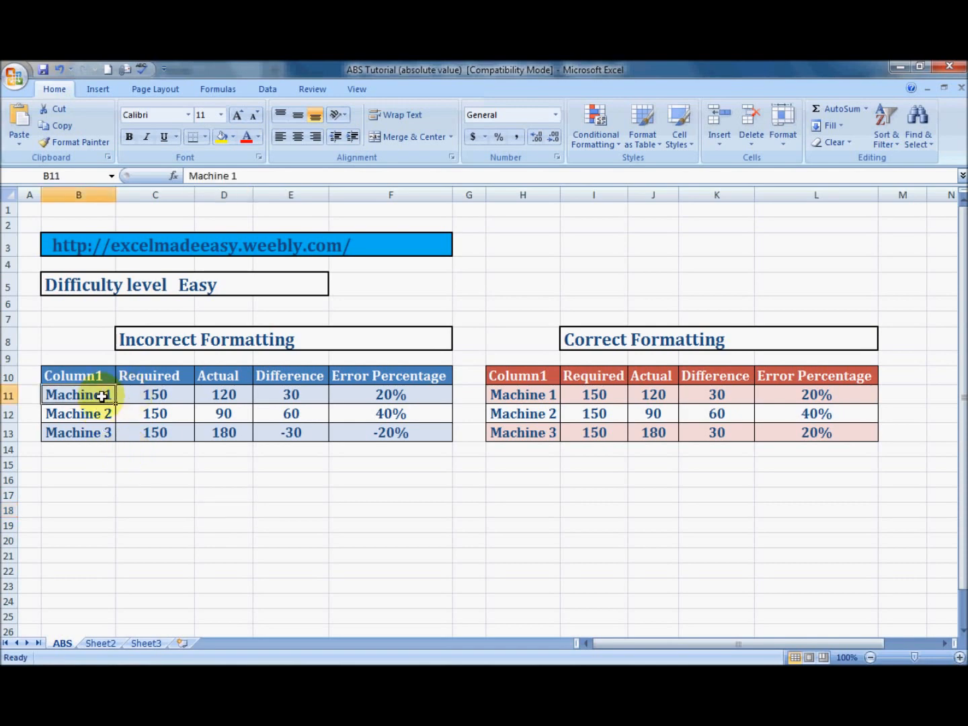
left_click(101, 412)
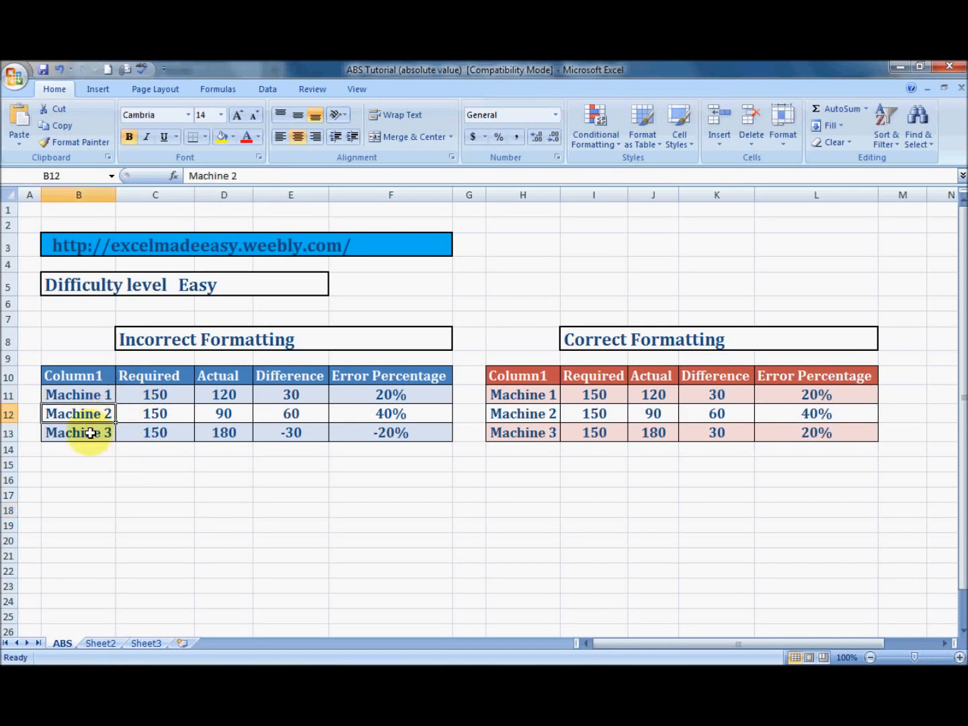
left_click(172, 373)
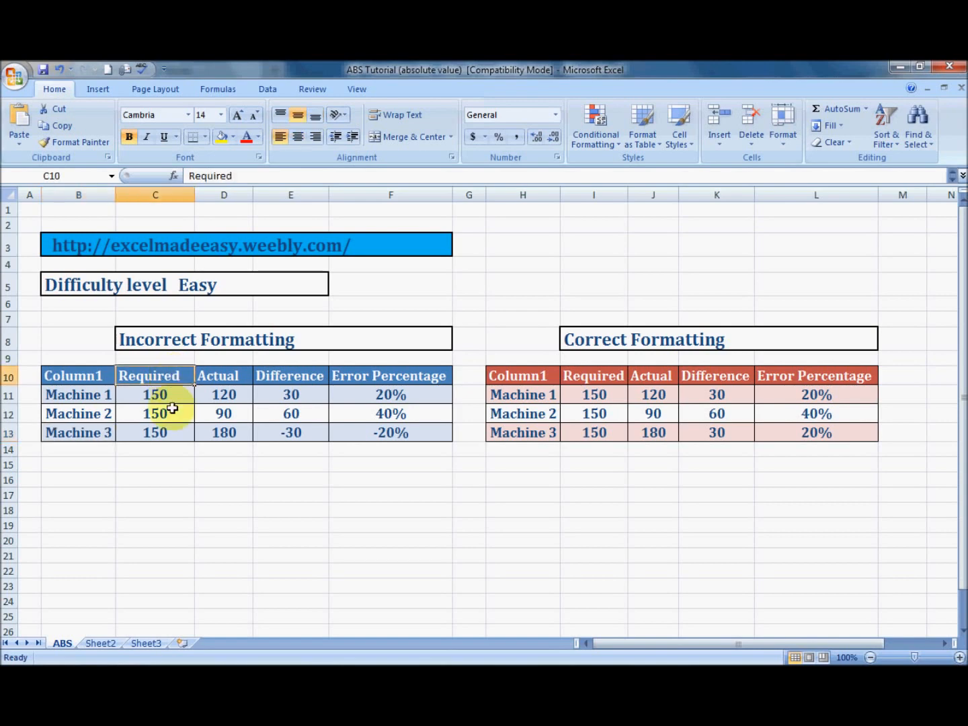
left_click(181, 396)
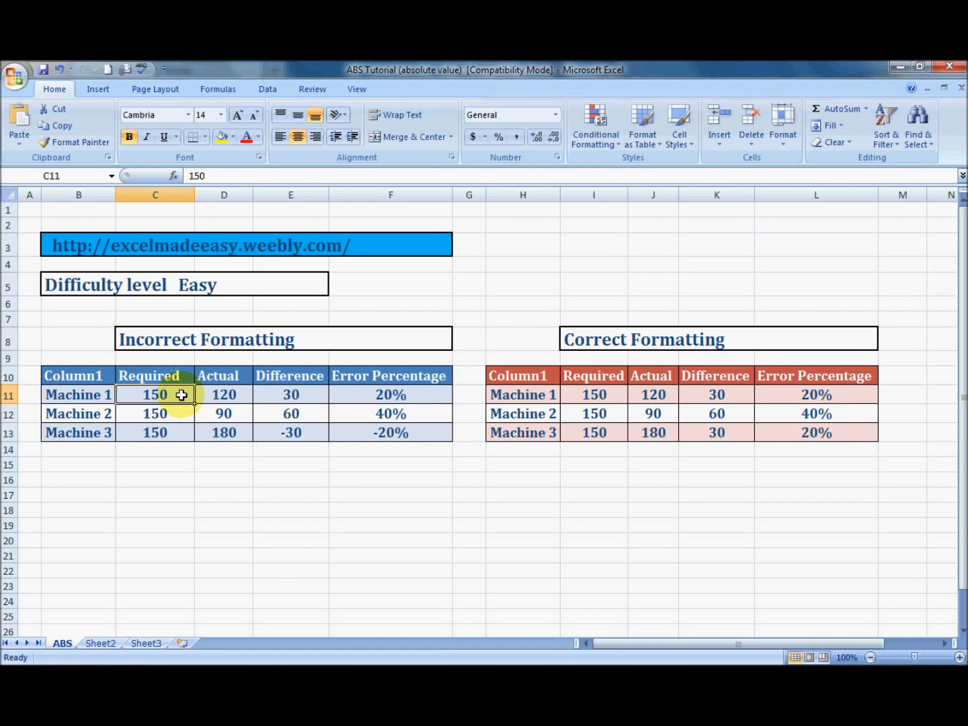
left_click(233, 395)
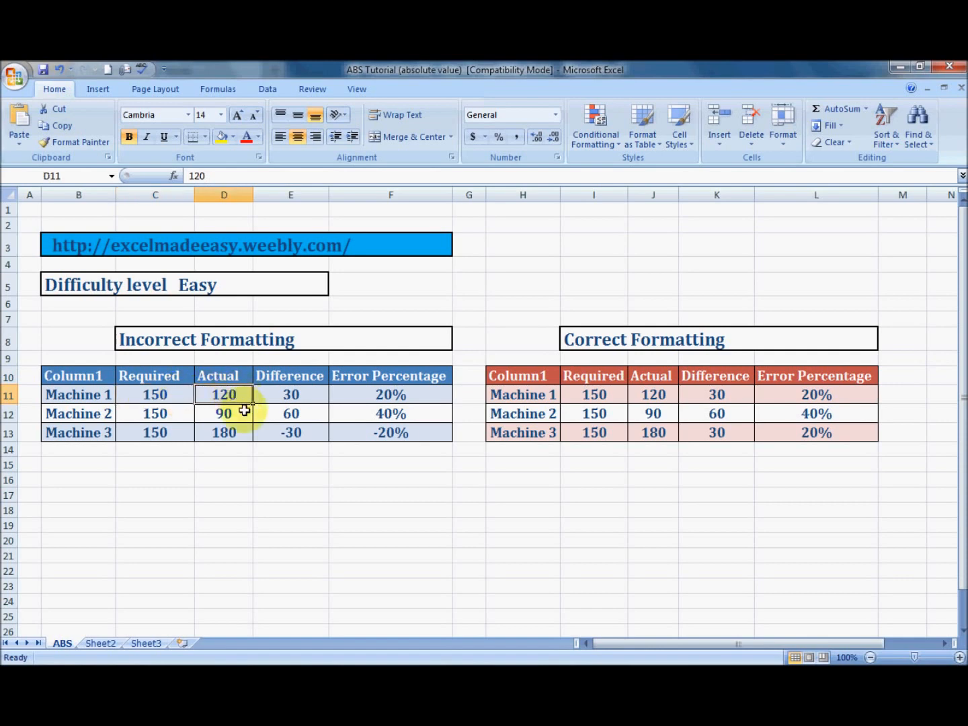
left_click(244, 411)
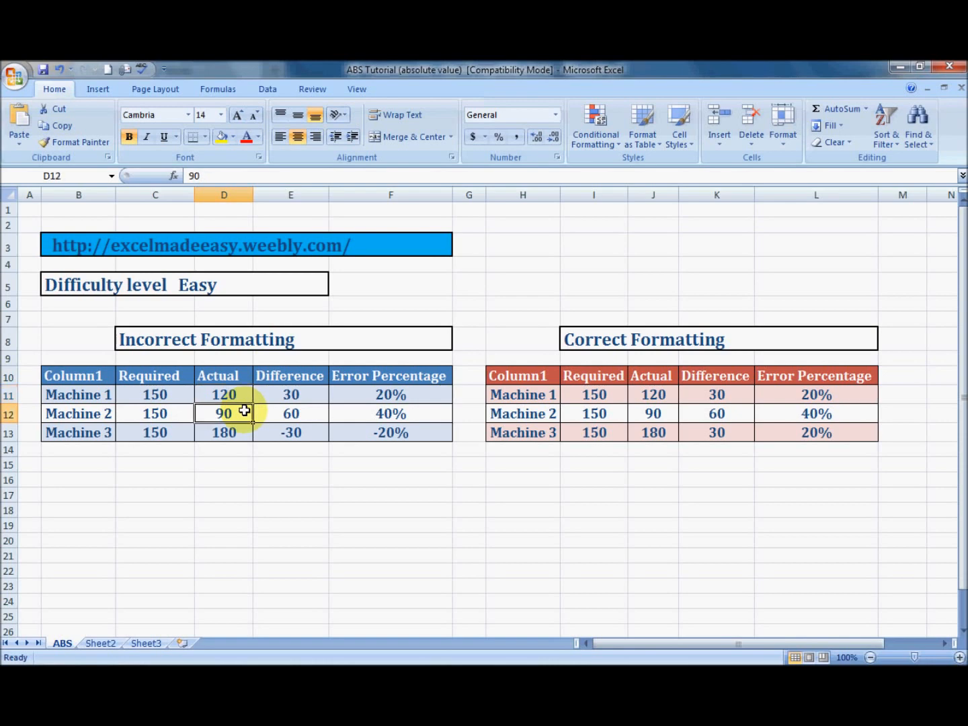
left_click(232, 433)
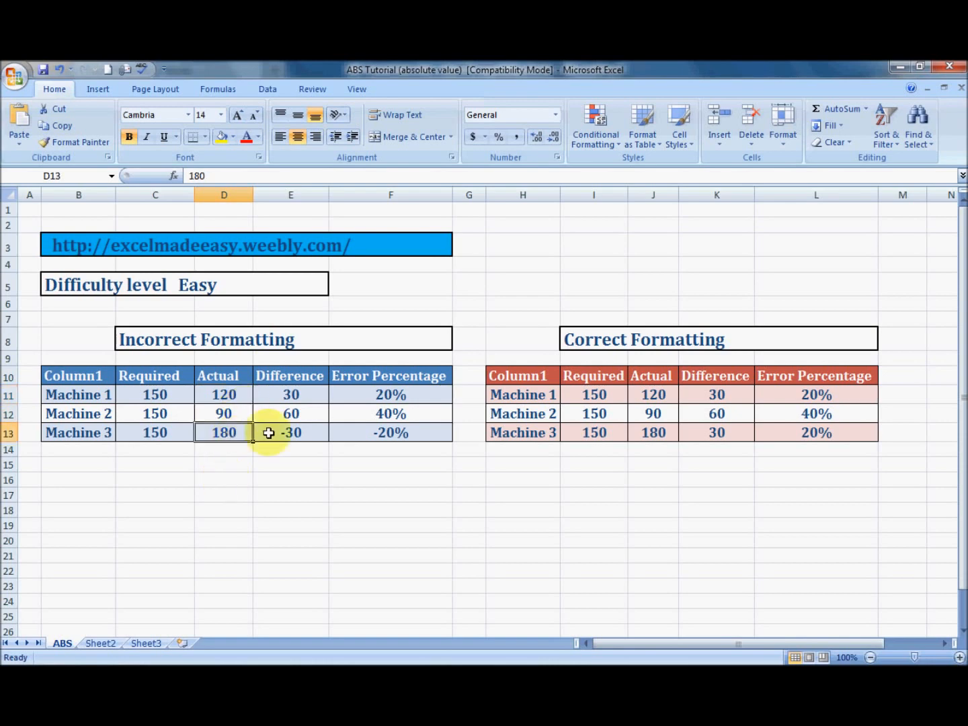
left_click(312, 392)
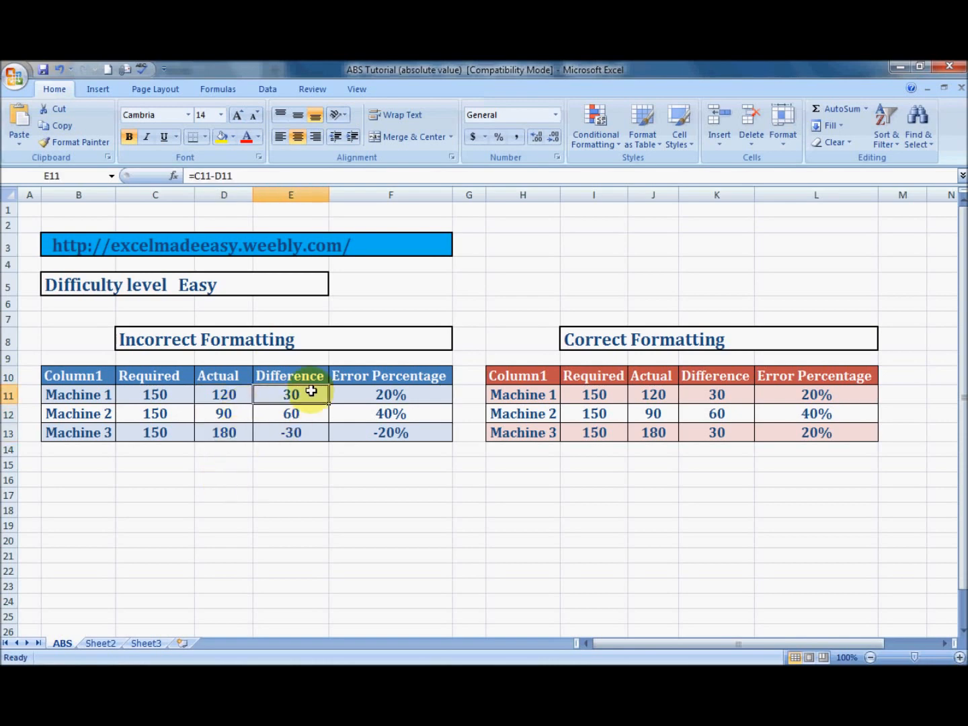
left_click(311, 415)
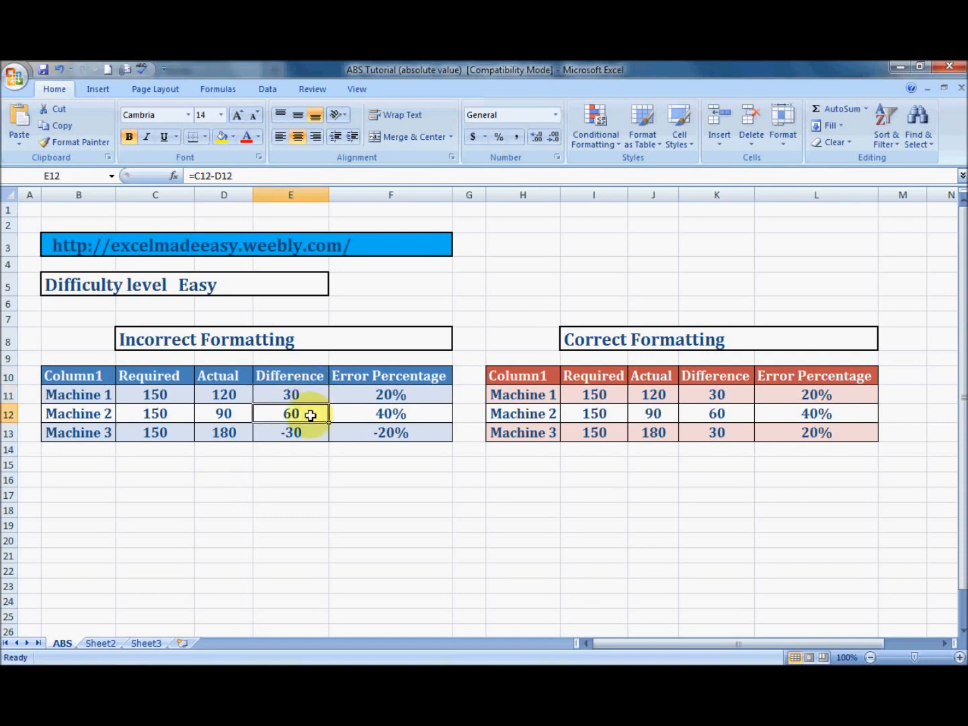
left_click(306, 433)
Enter the formula =C11-D11 in Machine 1's Difference cell E11 of the Incorrect Formatting table
left_click(308, 387)
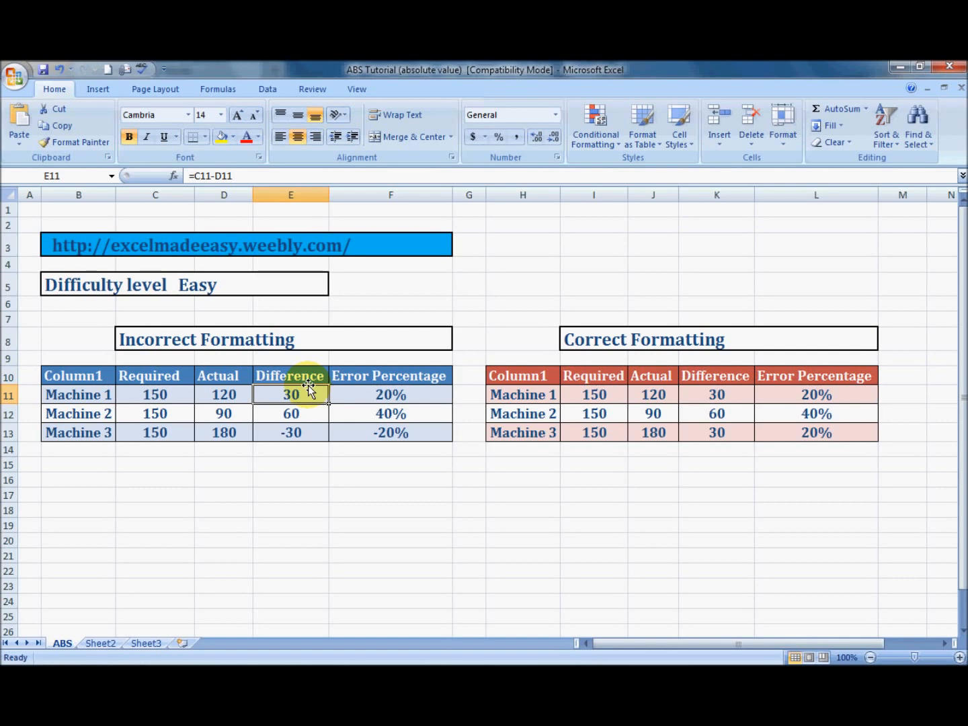
type("=")
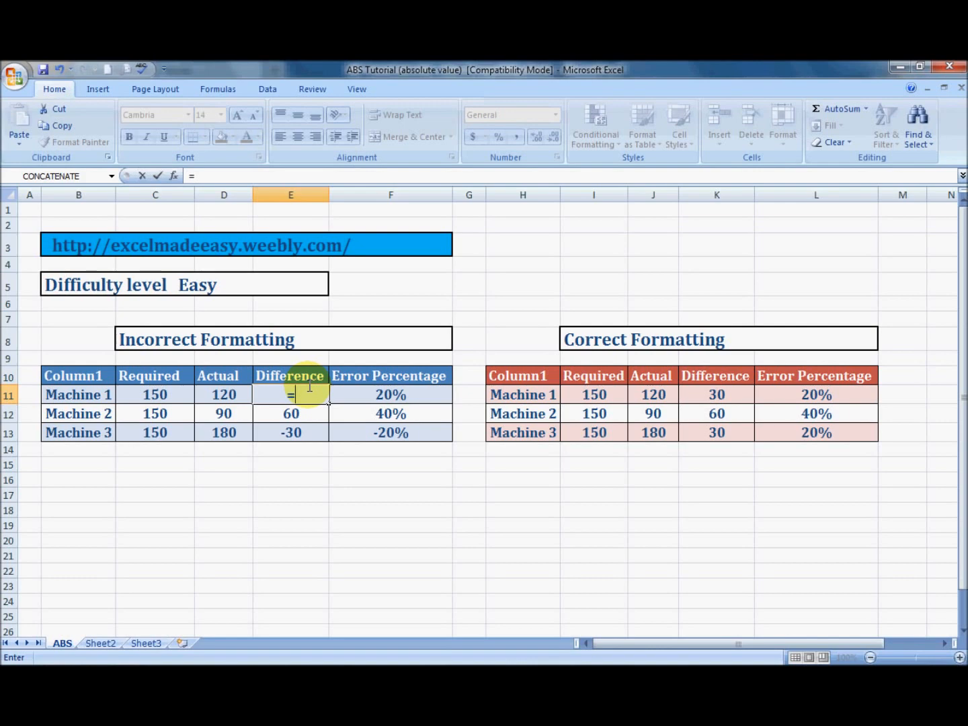
key("Left")
key("Left")
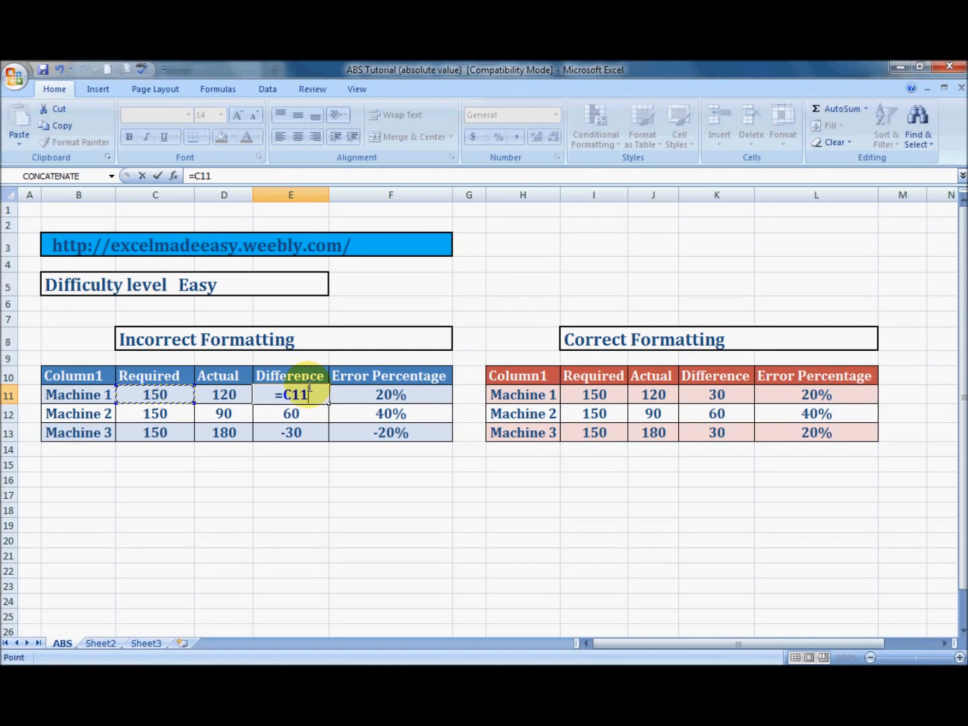
type("-")
key("Left")
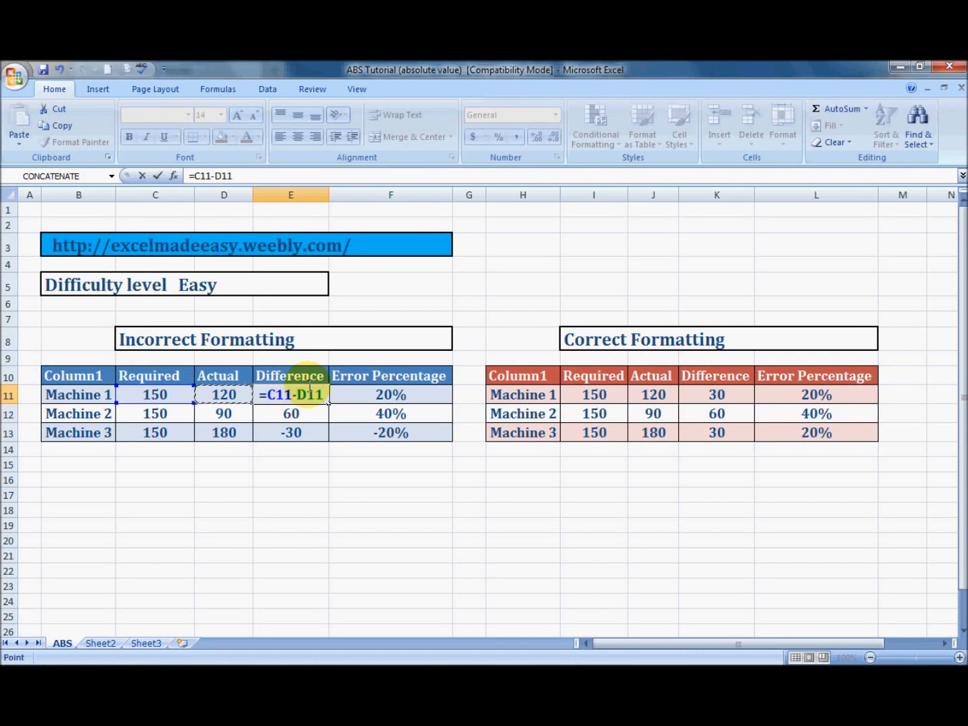
key("Return")
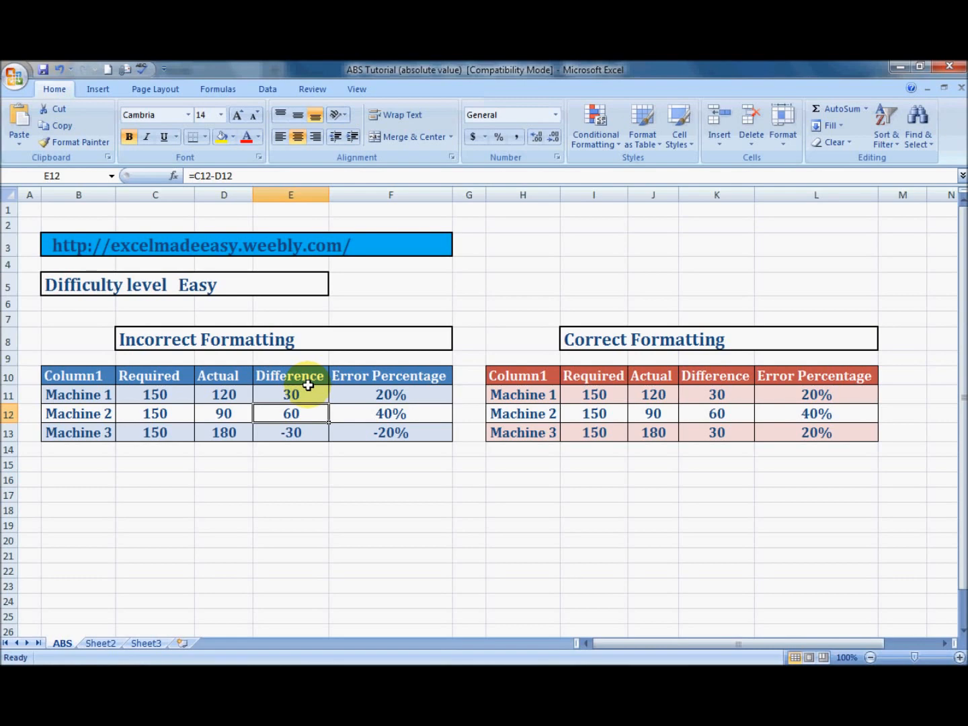
Examine Machine 1's Error Percentage cell F11 and the Difference and Required cells its formula uses
key("Up")
key("Right")
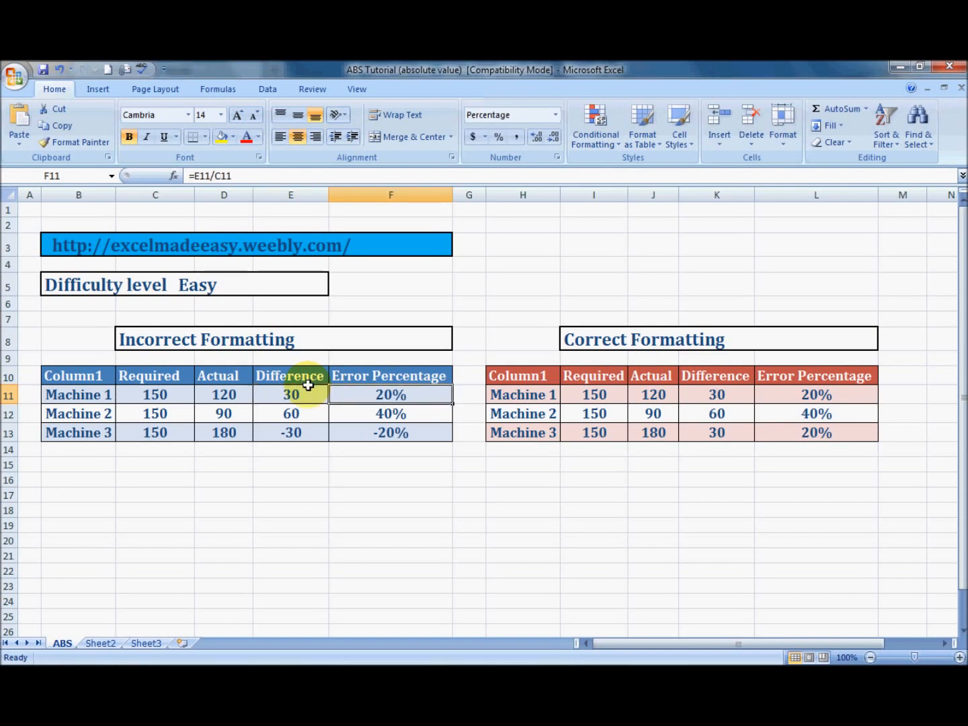
key("Left")
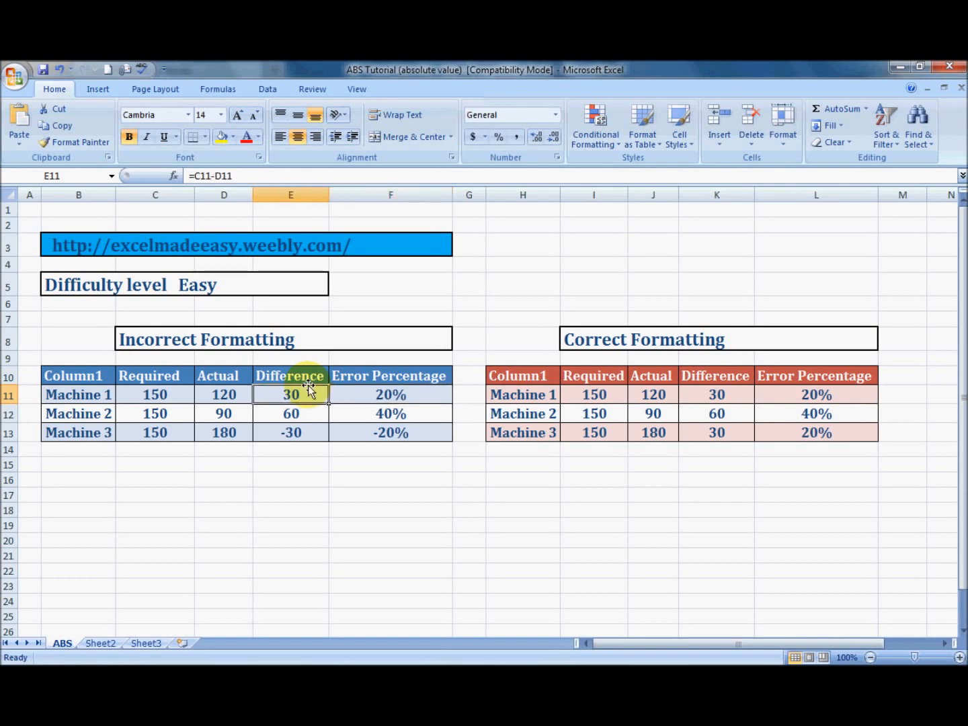
key("Left")
key("Left")
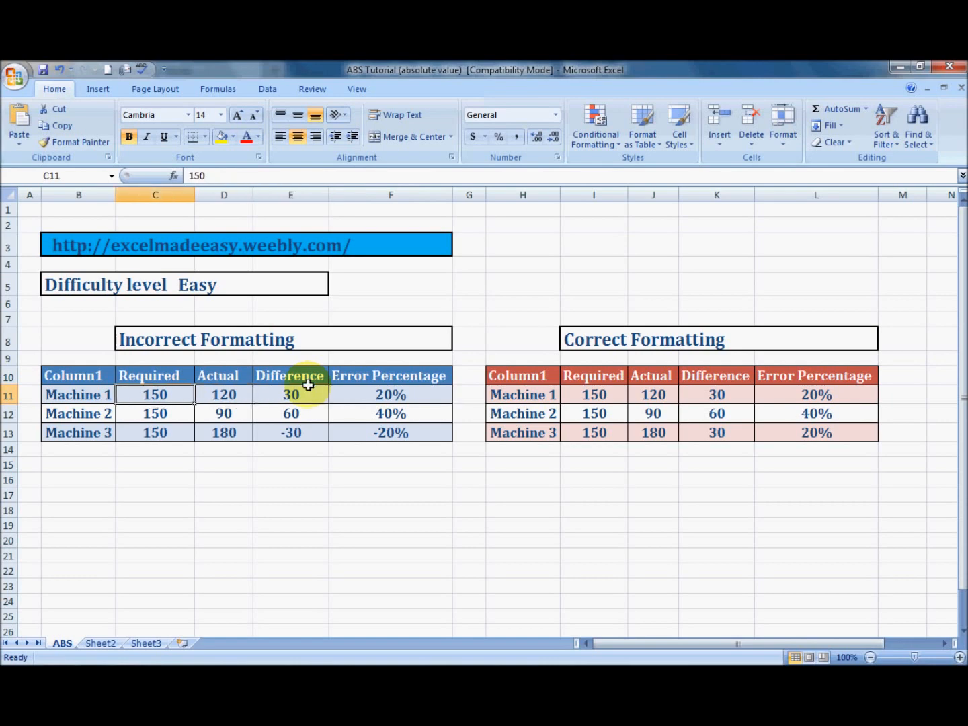
Enter the formula =E11/C11 in Machine 1's Error Percentage cell F11 of the Incorrect Formatting table
key("Right")
key("Right")
key("Right")
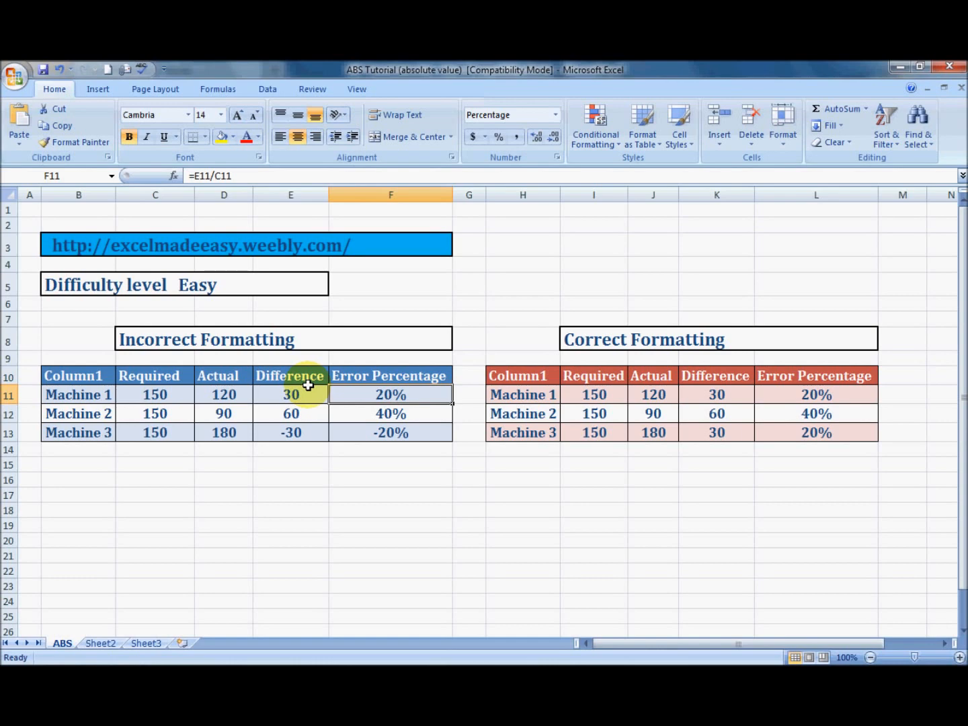
type("=")
key("Left")
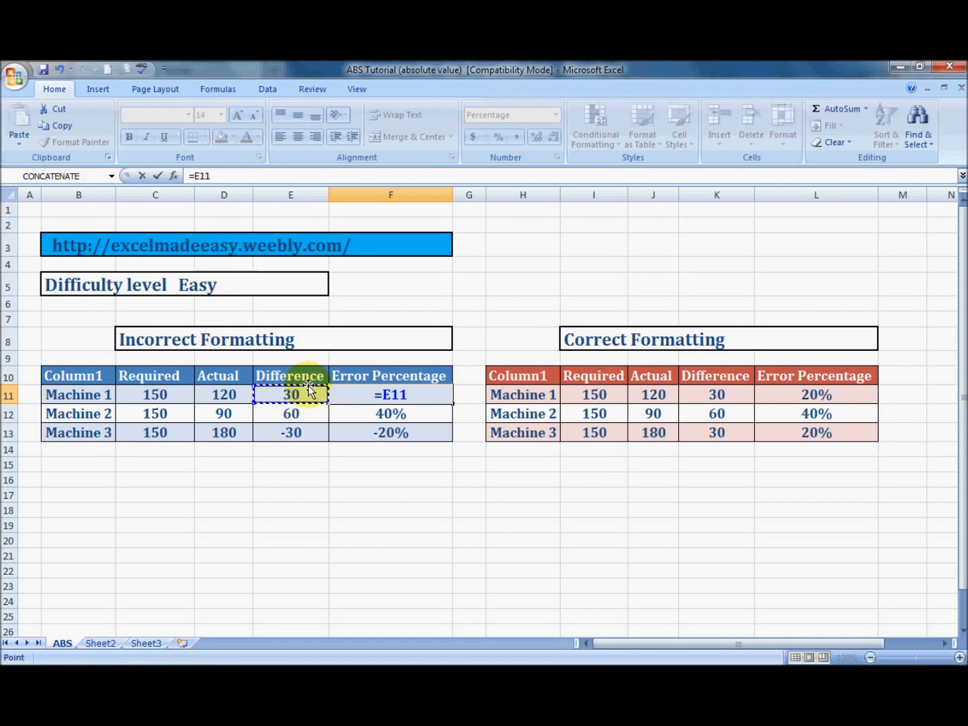
type("/")
key("Left")
key("Left")
key("Left")
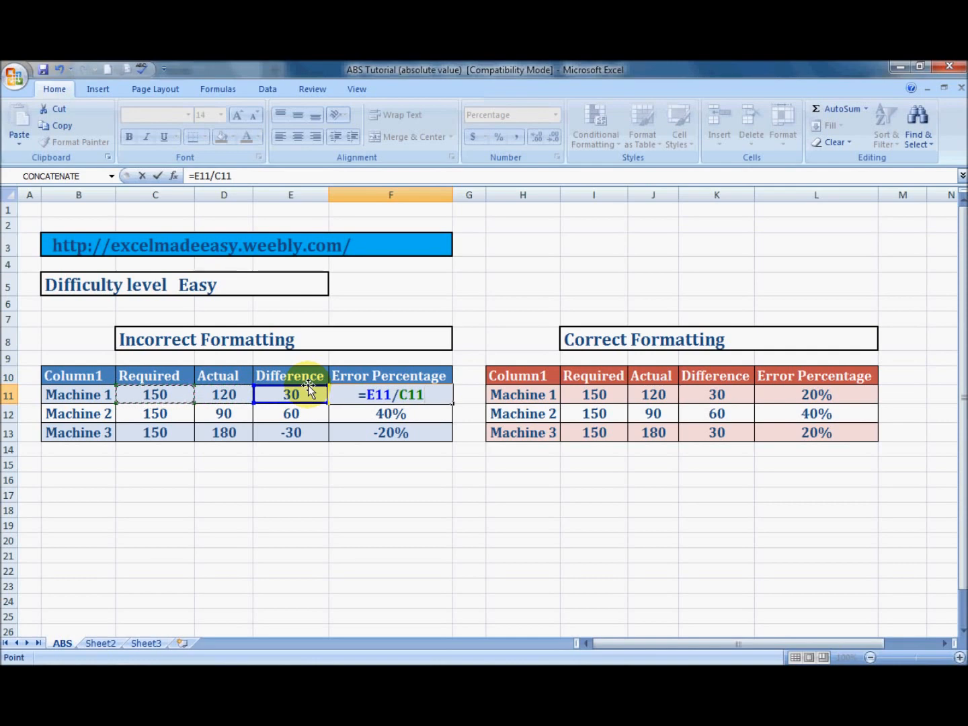
key("Return")
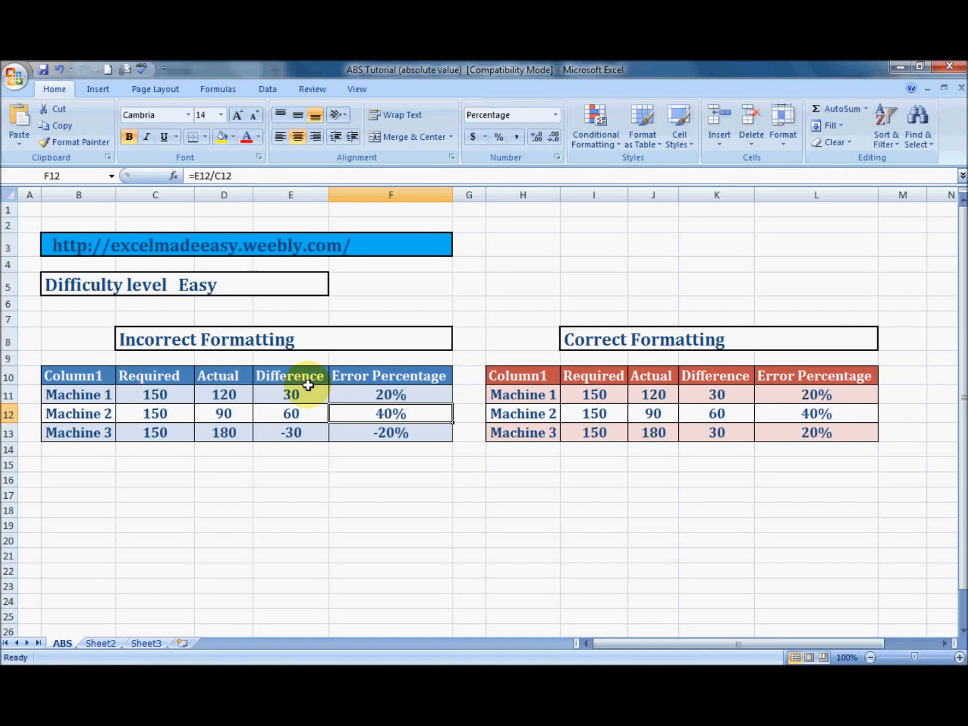
Examine the Actual and Difference cells of the three machines and their subtraction formulas in the Incorrect Formatting table
key("Left")
key("Left")
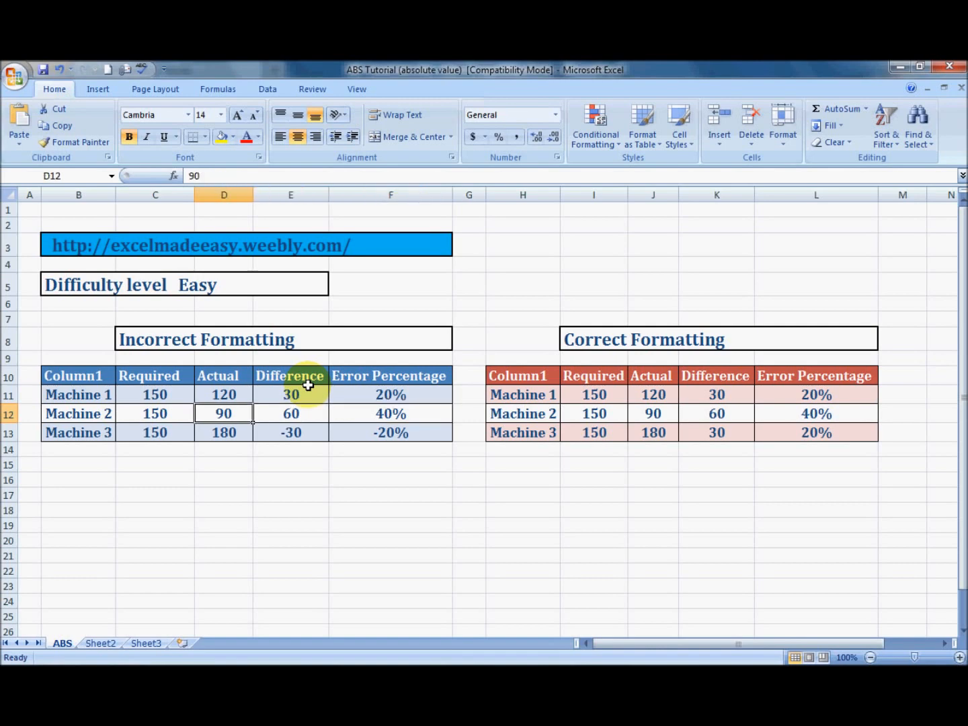
key("Right")
key("Right")
key("Up")
key("Left")
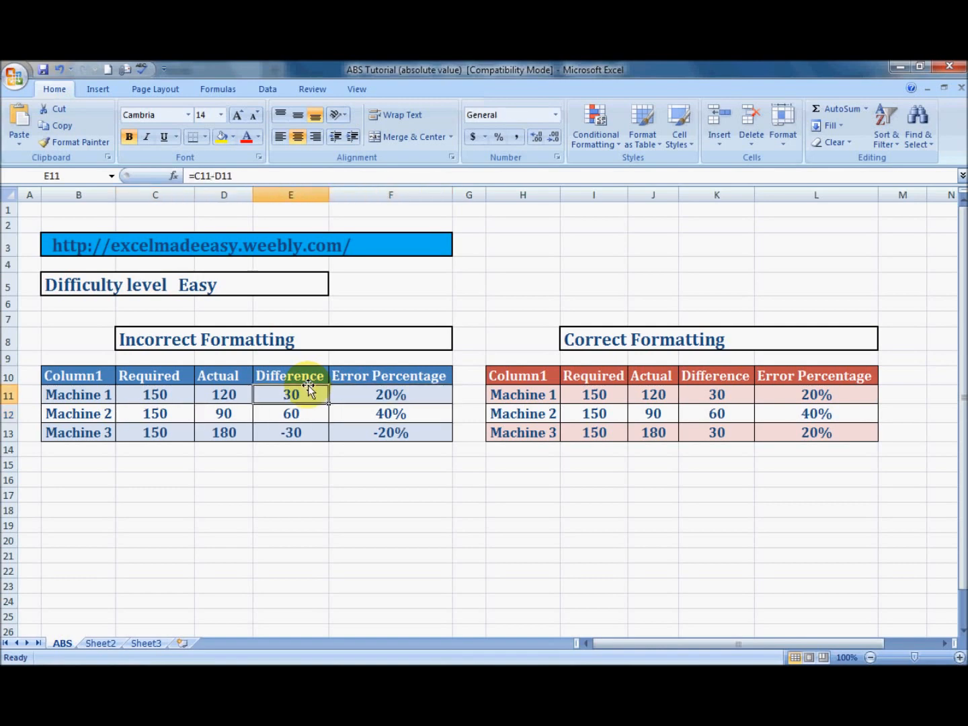
key("Down")
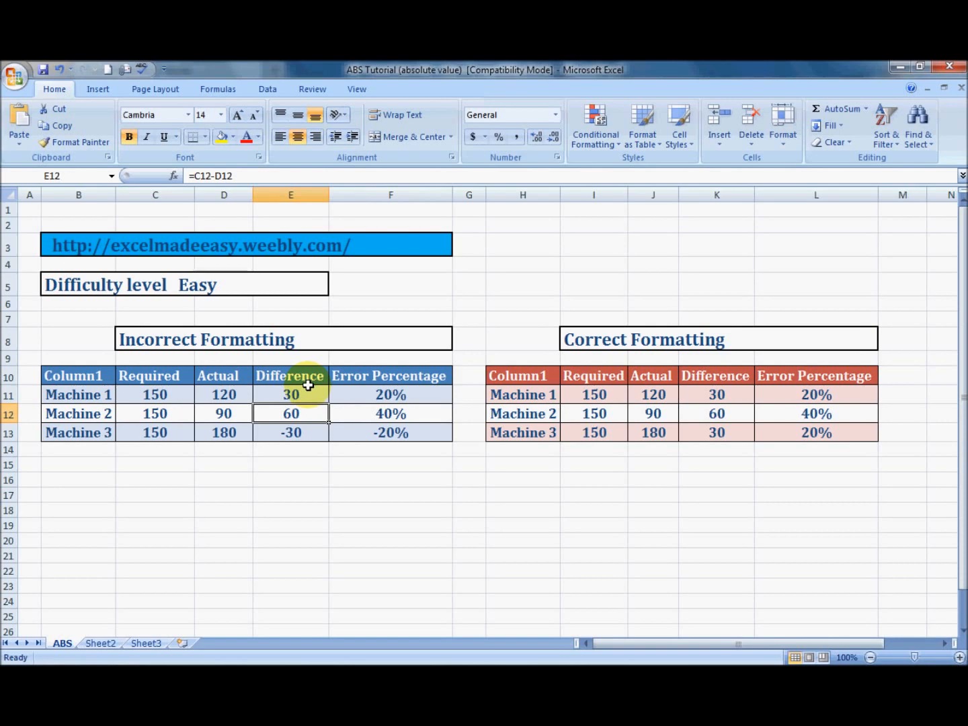
key("Down")
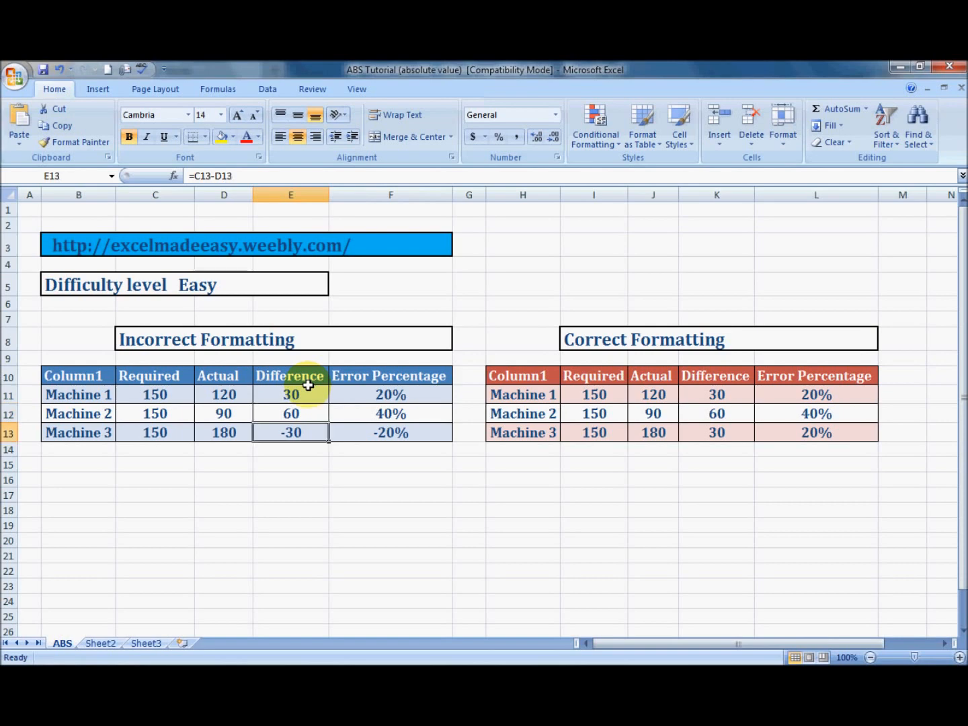
Enter the formula =AVERAGE(E11:E13) in cell E15 to average the Difference column of the Incorrect Formatting table
key("Down")
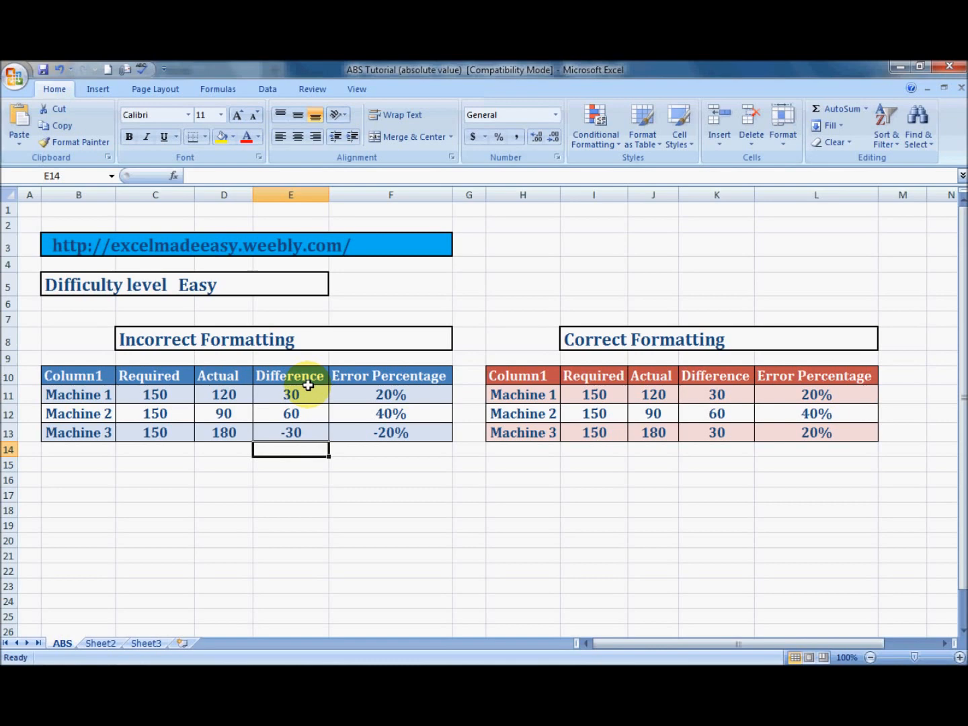
key("Down")
type("=average")
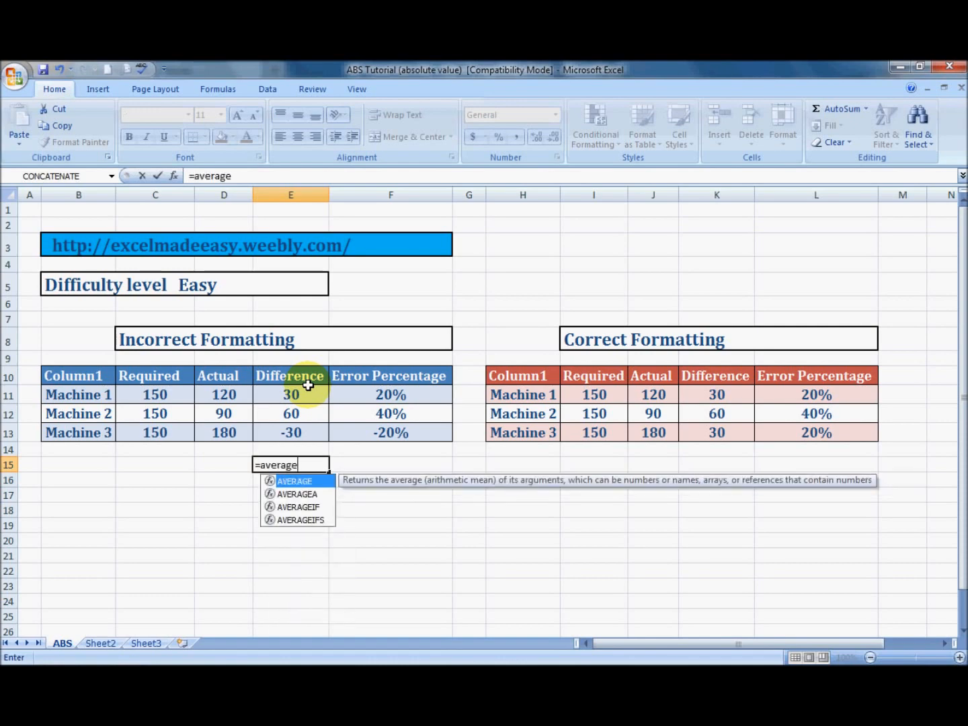
type("(")
key("Up")
key("Up")
key("shift+Up")
key("shift+Up")
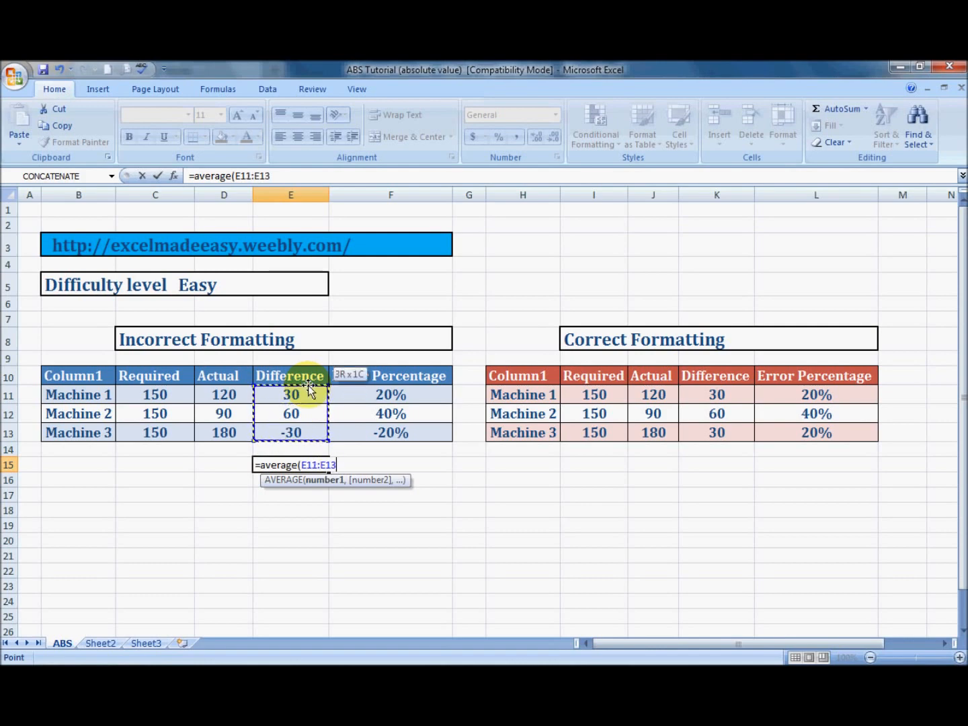
key("Up")
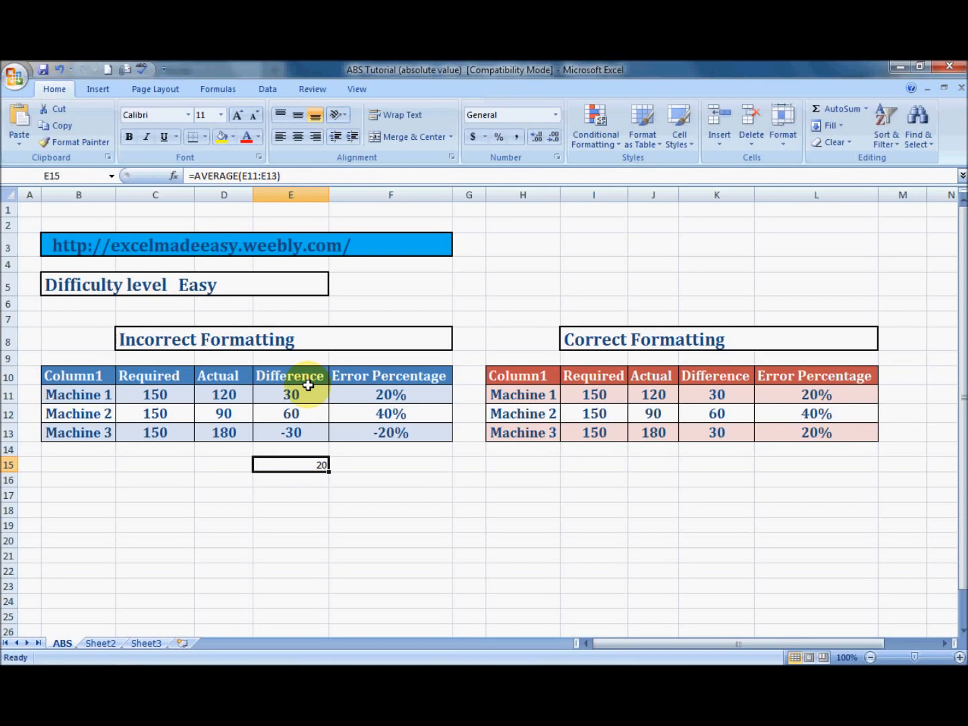
Average the Correct Formatting table's Difference column by entering =AVERAGE(K11:K13) in cell K15
key("Right")
key("Right")
key("Right")
key("Right")
key("Right")
key("Right")
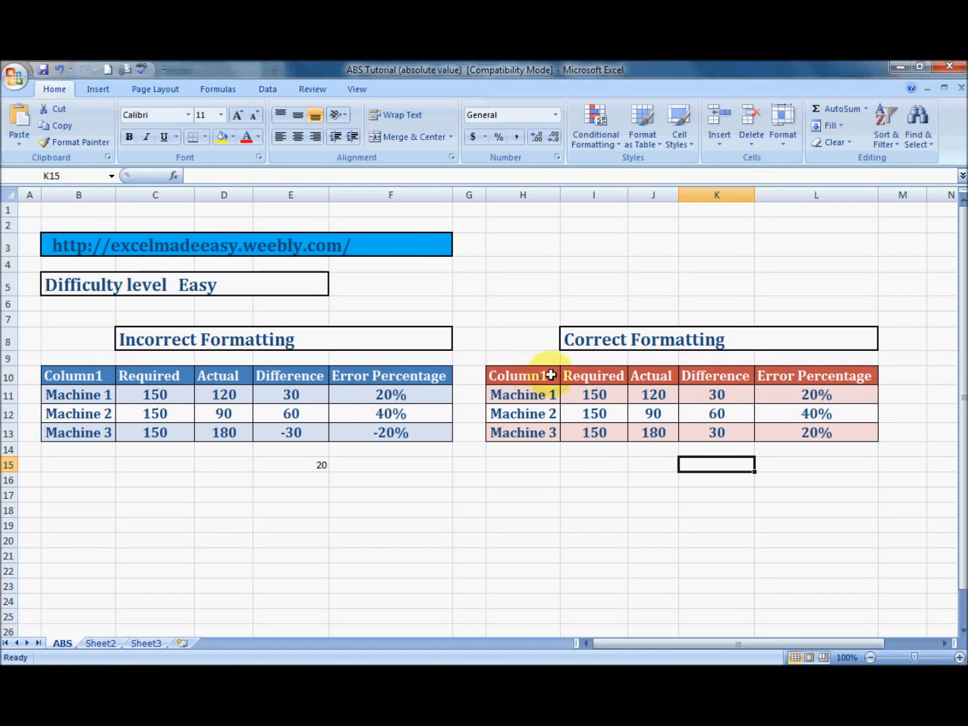
type("=average")
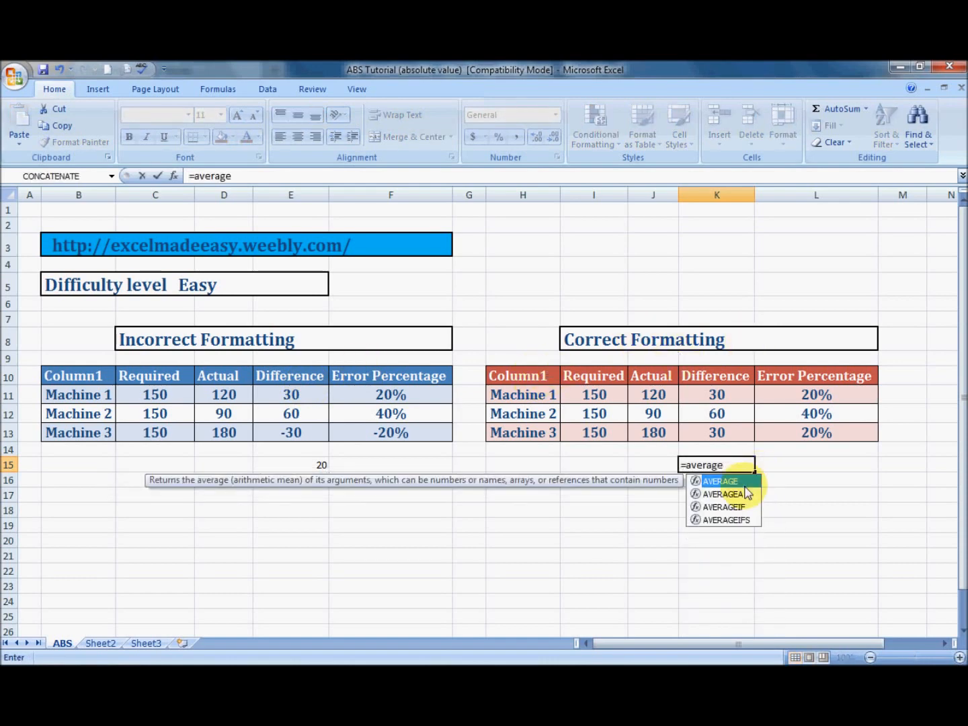
type("(")
key("Up")
key("Up")
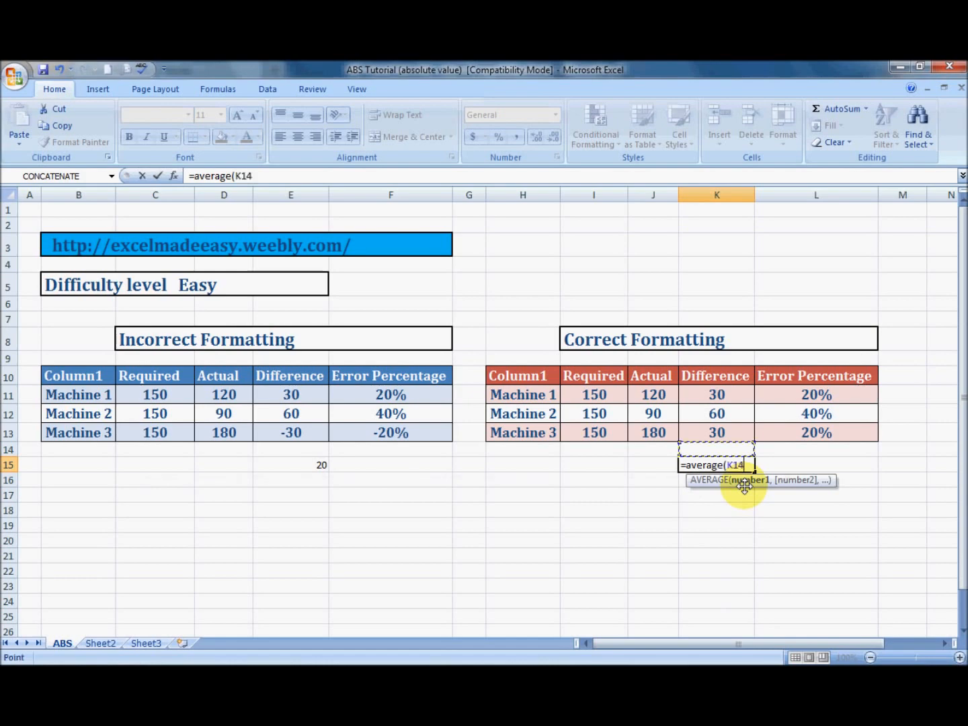
key("shift+Up")
key("shift+Up")
key("Return")
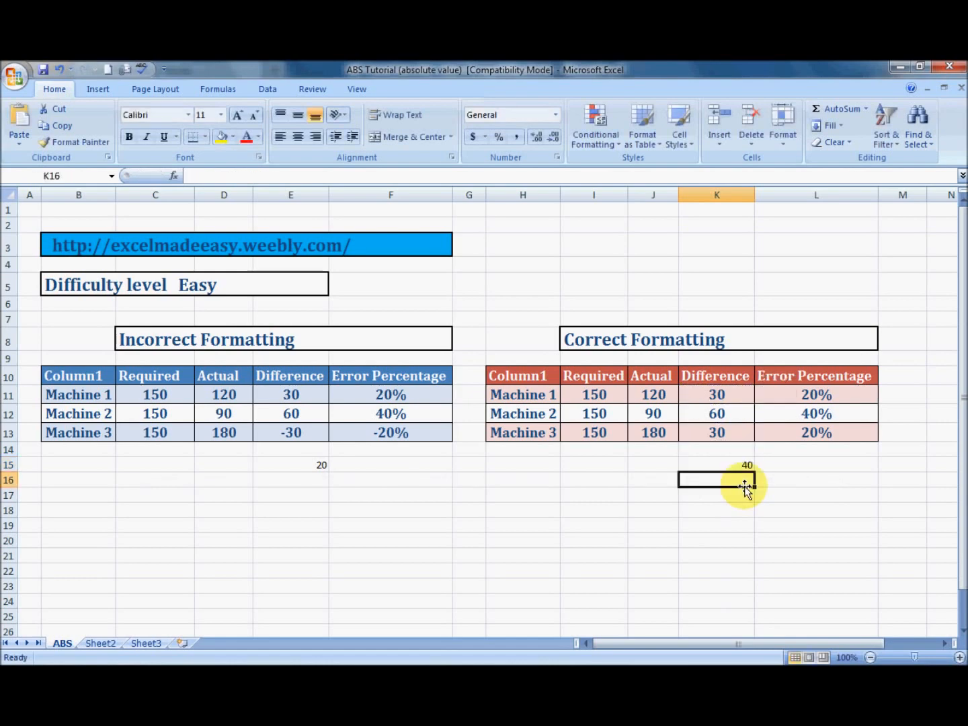
Examine Machine 3's Difference formula in the Incorrect Formatting table and the Required and Actual cells it uses
key("Up")
key("Left")
key("Left")
key("Left")
key("Left")
key("Left")
key("Left")
key("Right")
key("Left")
key("Up")
key("Up")
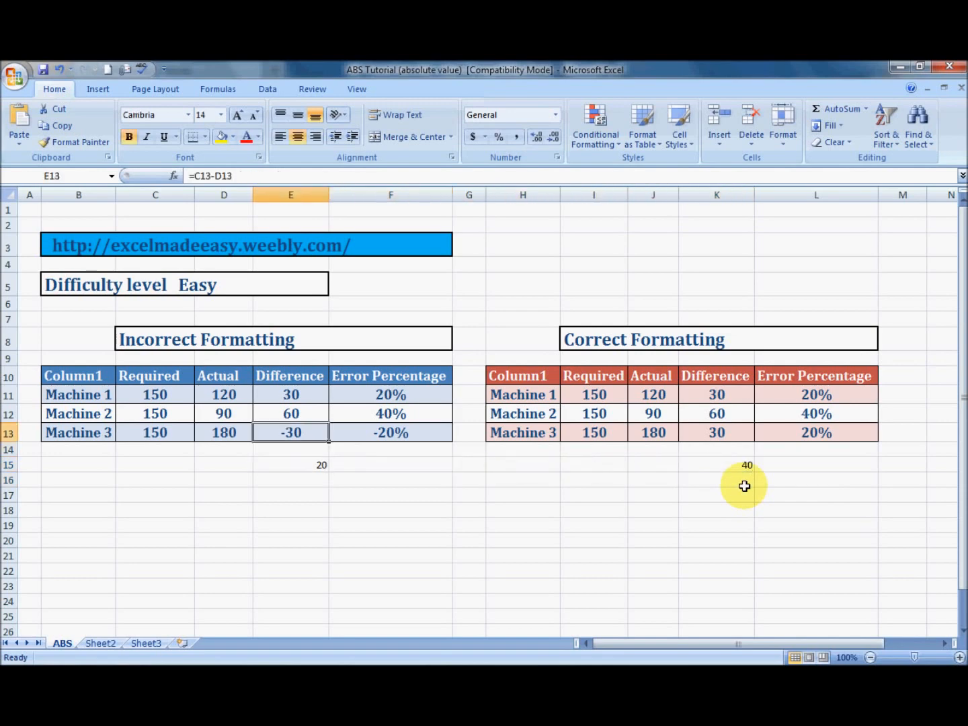
key("Left")
key("Left")
key("Left")
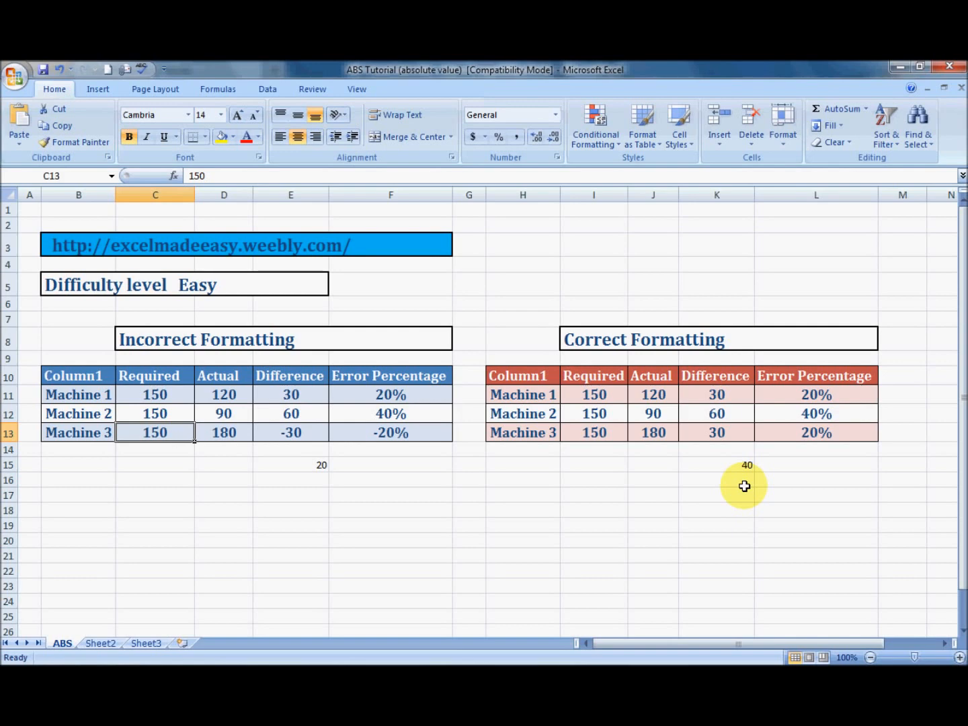
key("Right")
key("Right")
Check Machine 3's Error Percentage formula in F13 and the Difference average in E15
key("Right")
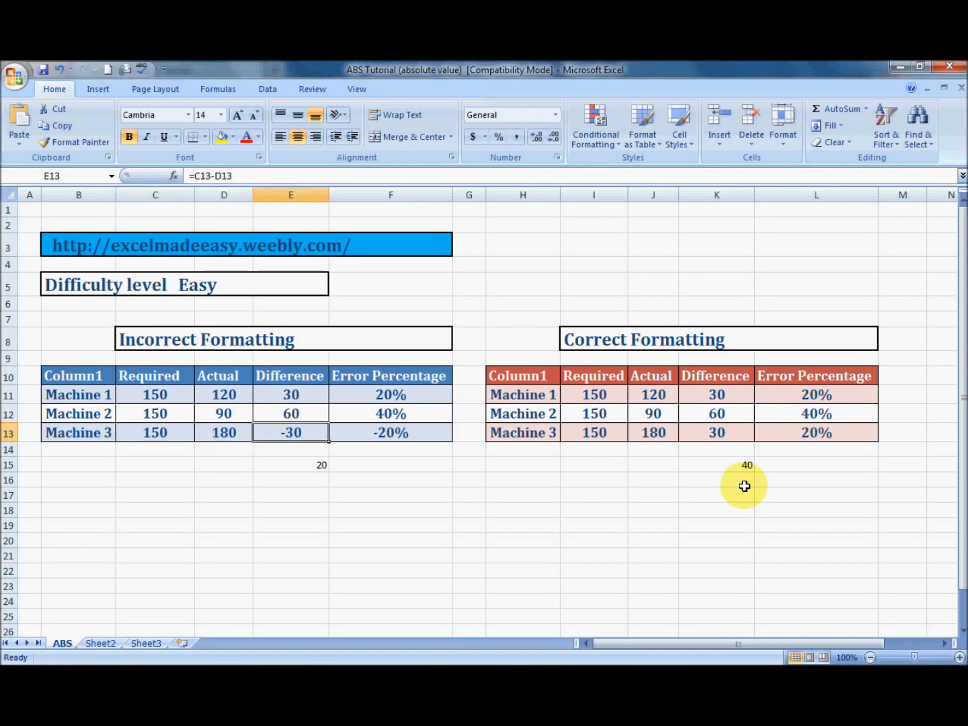
key("Right")
key("Left")
key("Right")
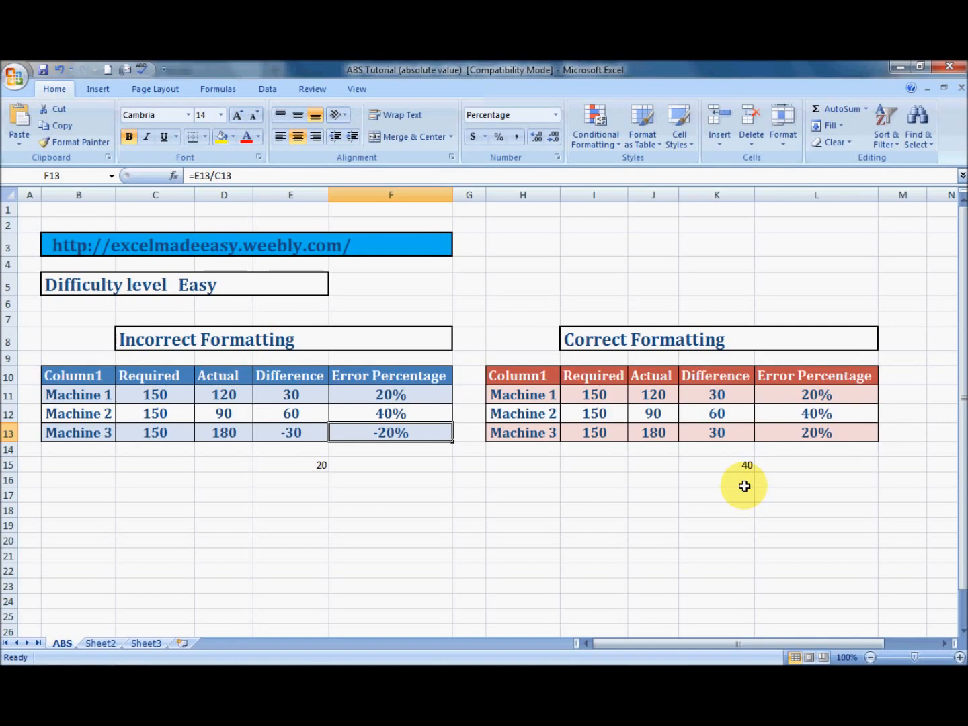
key("Left")
key("Down")
key("Down")
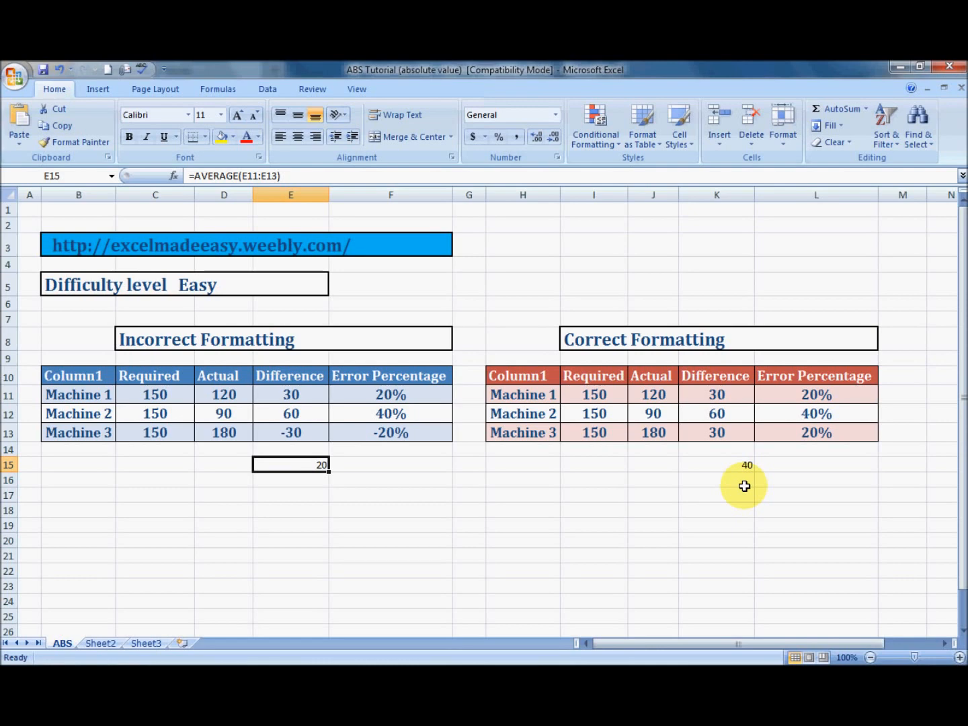
Review the Difference cells E11 to E13 again, ending at Machine 3's Error Percentage in the Incorrect Formatting table
key("Up")
key("Up")
key("Up")
key("Up")
key("Down")
key("Down")
key("Right")
key("Right")
key("Right")
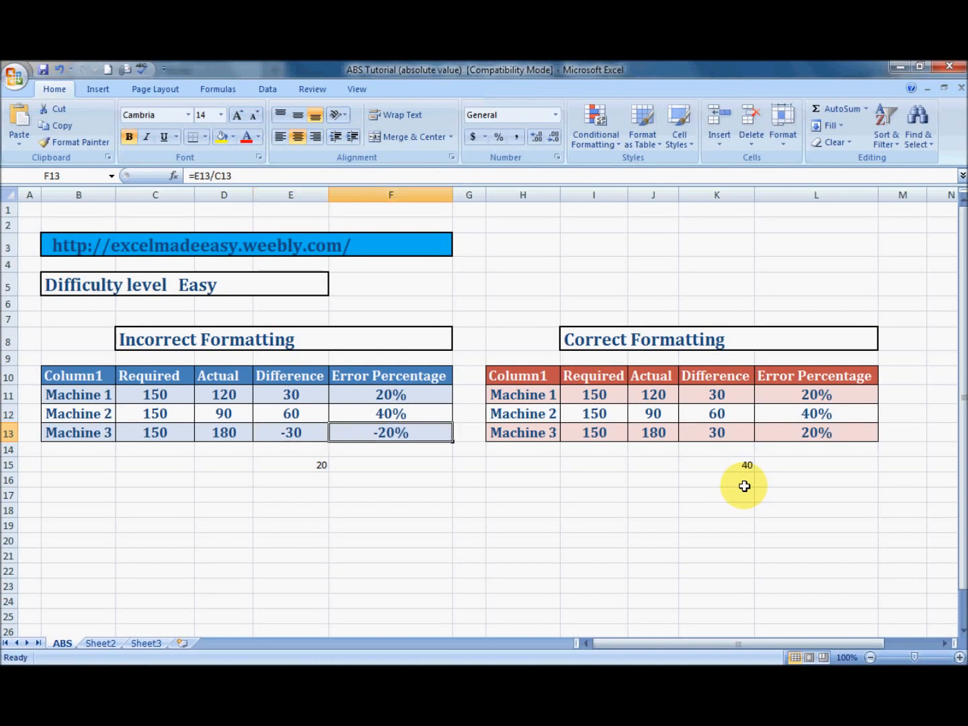
Compare Machine 1's Difference formula in the Correct Formatting table with the one in the Incorrect Formatting table
key("Up")
key("Up")
key("Right")
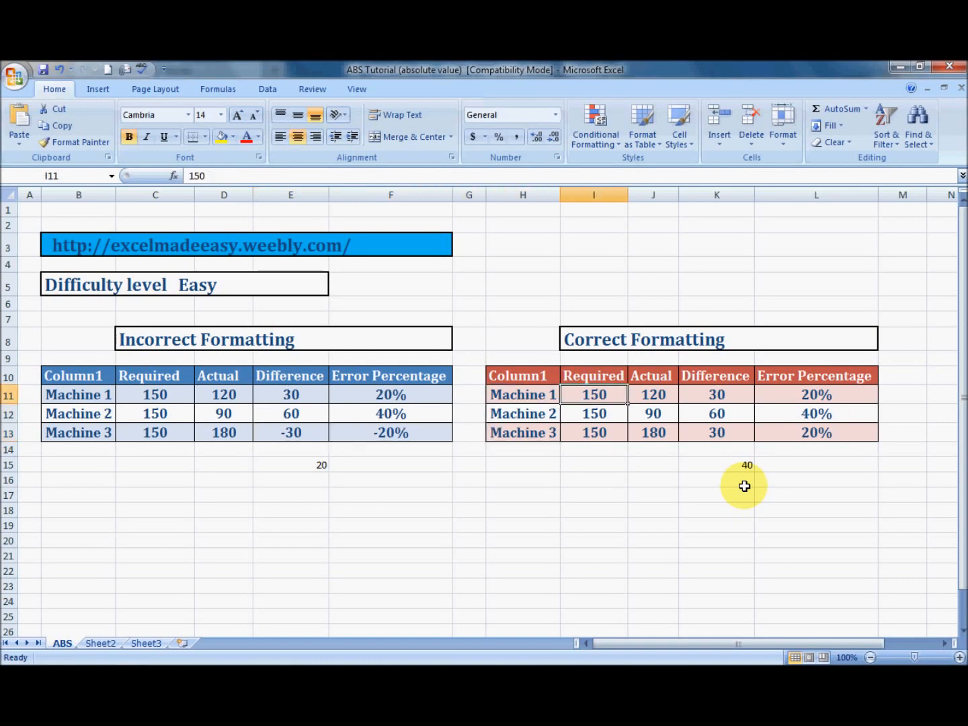
left_click(657, 395)
key("Right")
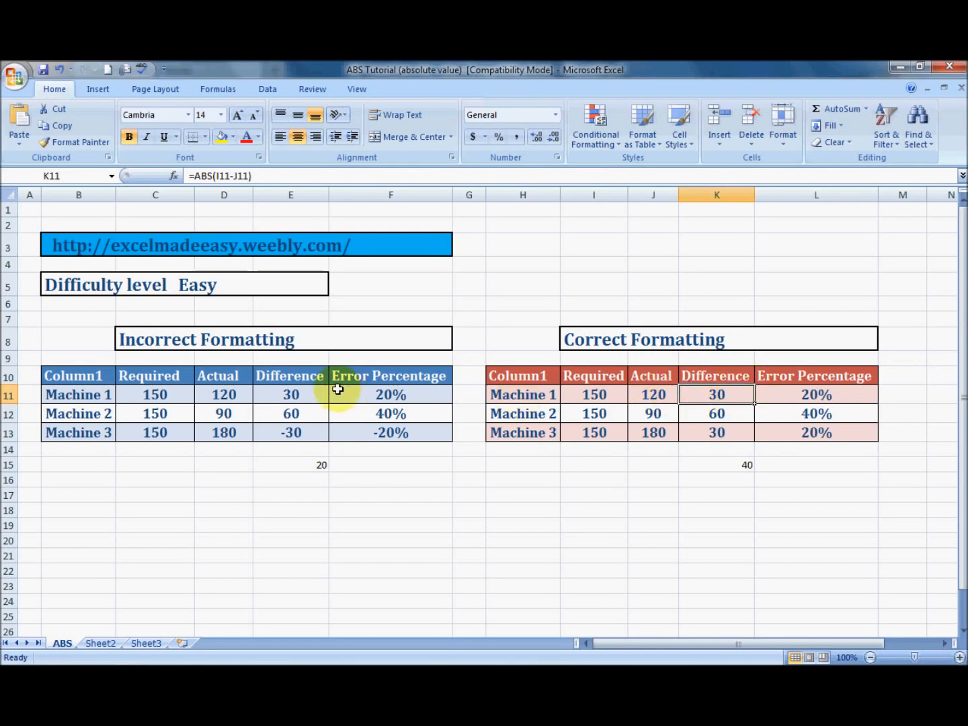
left_click(295, 395)
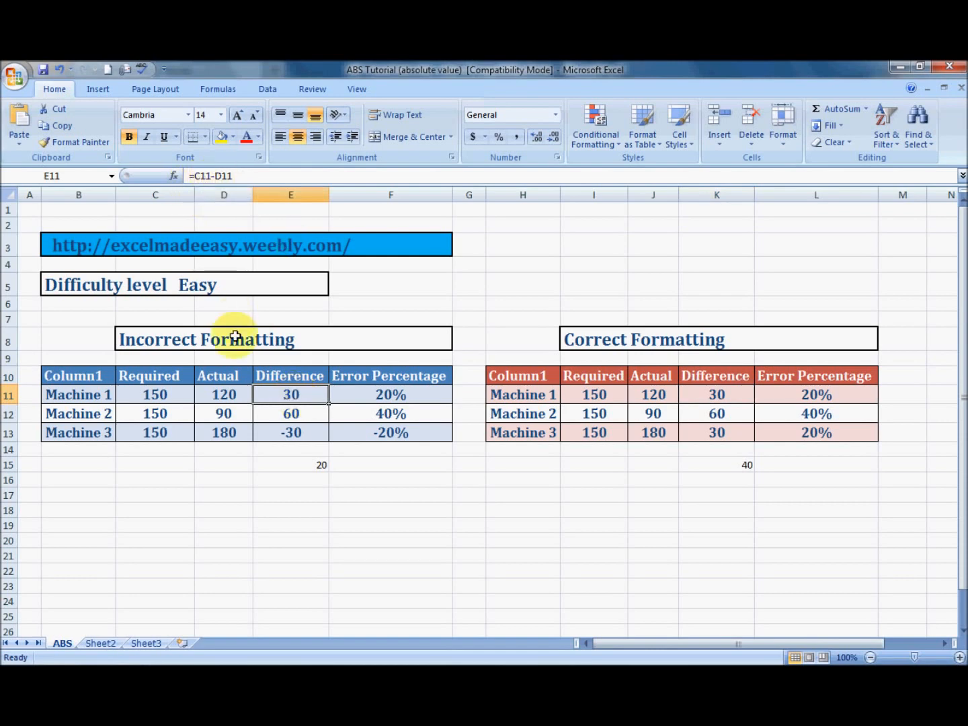
left_click(729, 397)
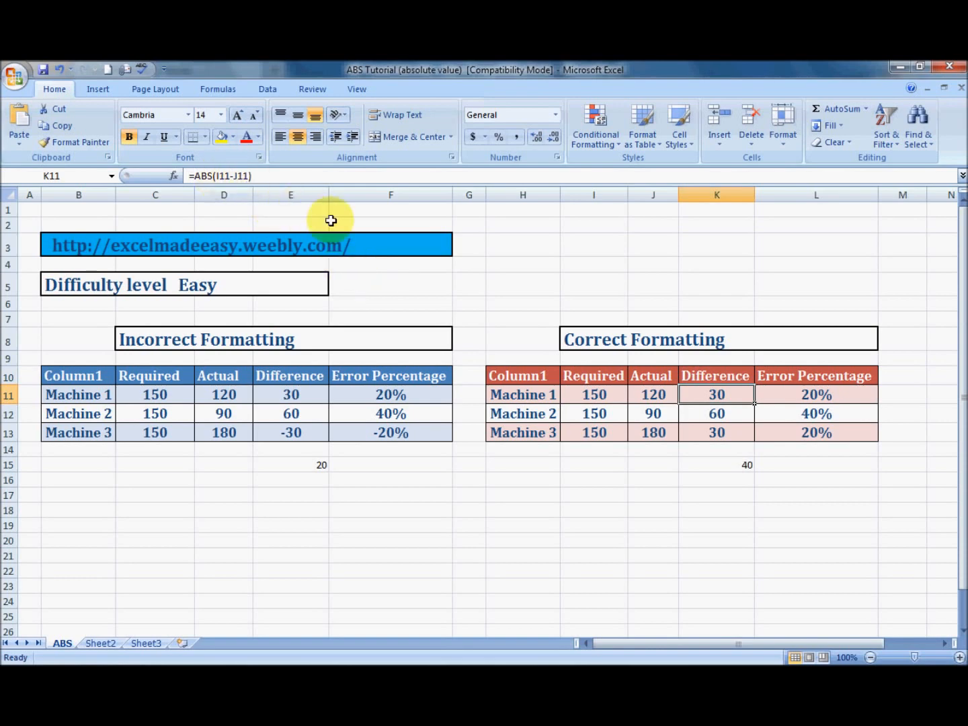
Examine Machine 1's Required and Actual cells used by the ABS formula in the Correct Formatting table's Difference cell K11
left_click(593, 398)
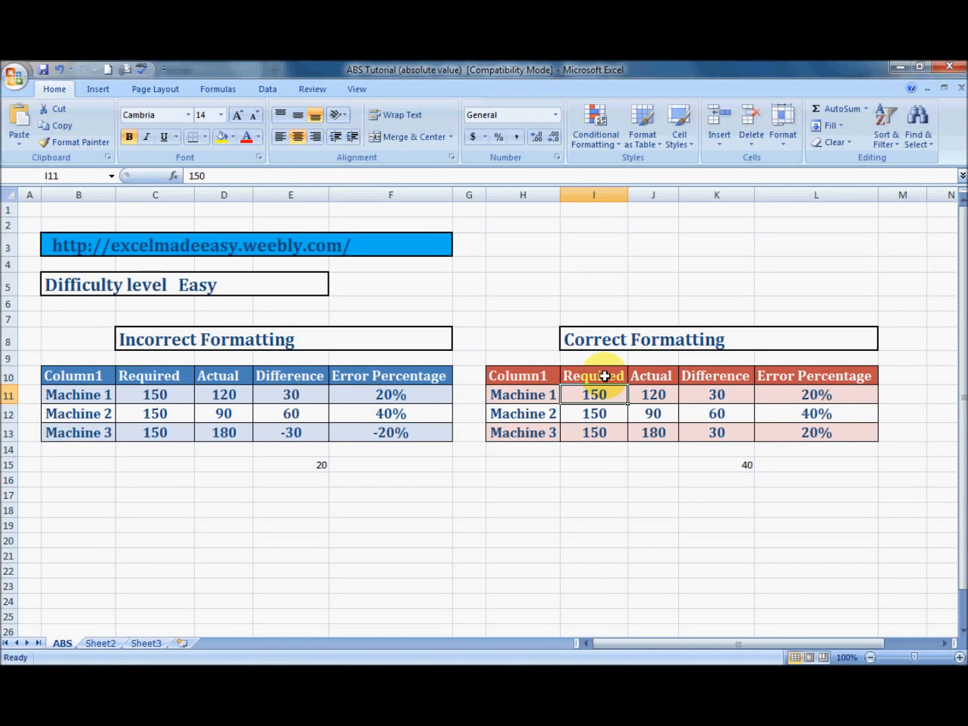
left_click(651, 395)
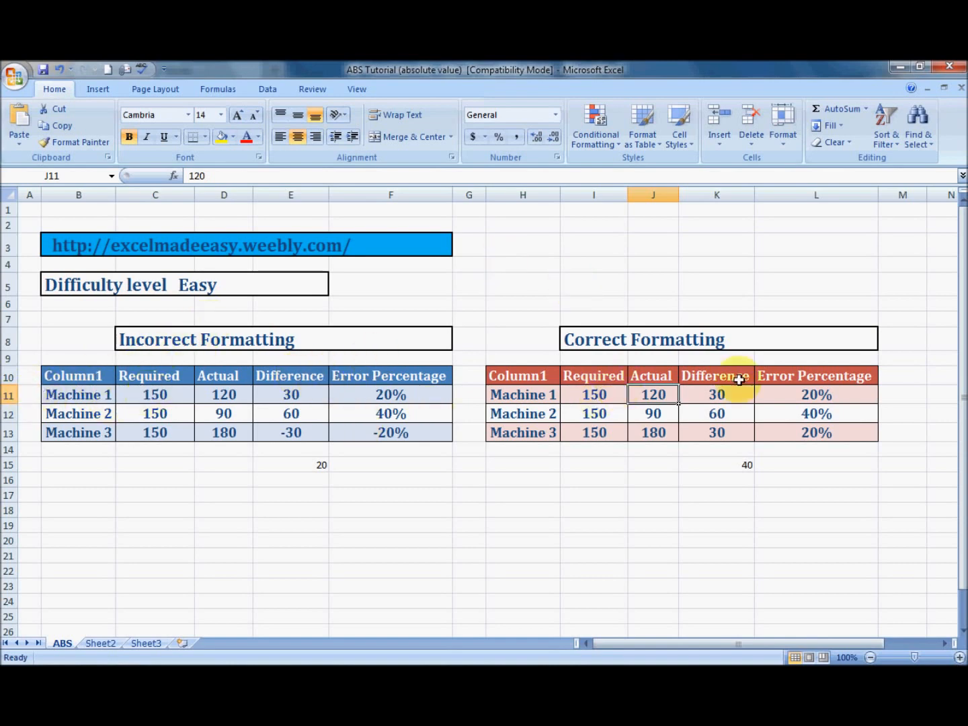
left_click(716, 396)
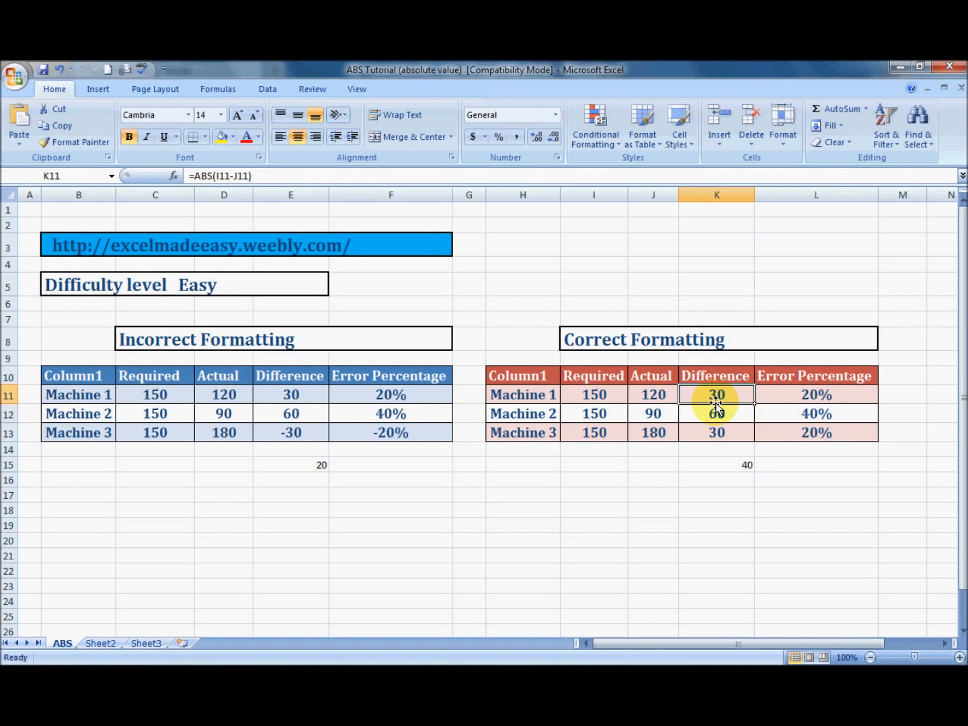
key("Right")
key("Left")
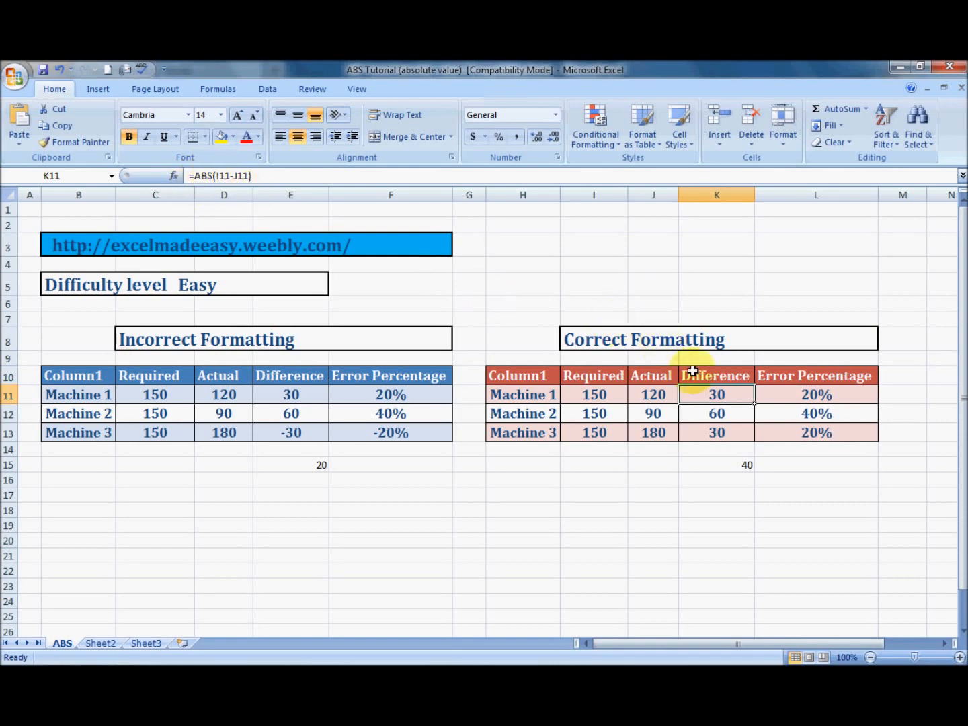
Clear Machine 1's Difference cell K11 in the Correct Formatting table and re-enter the formula =ABS(I11-J11)
key("Delete")
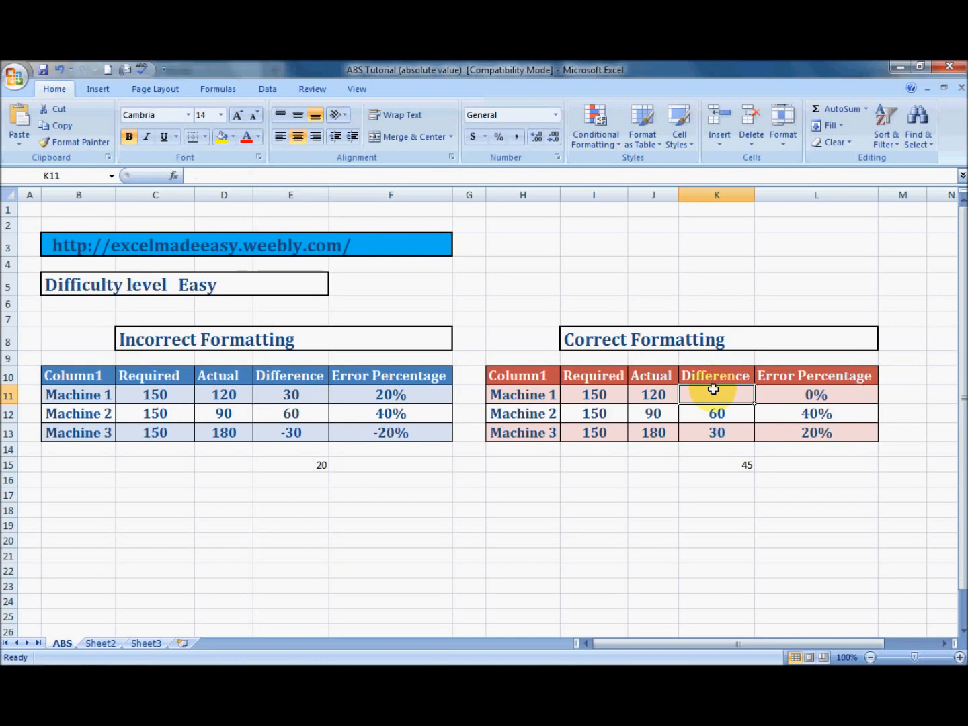
type("=abs")
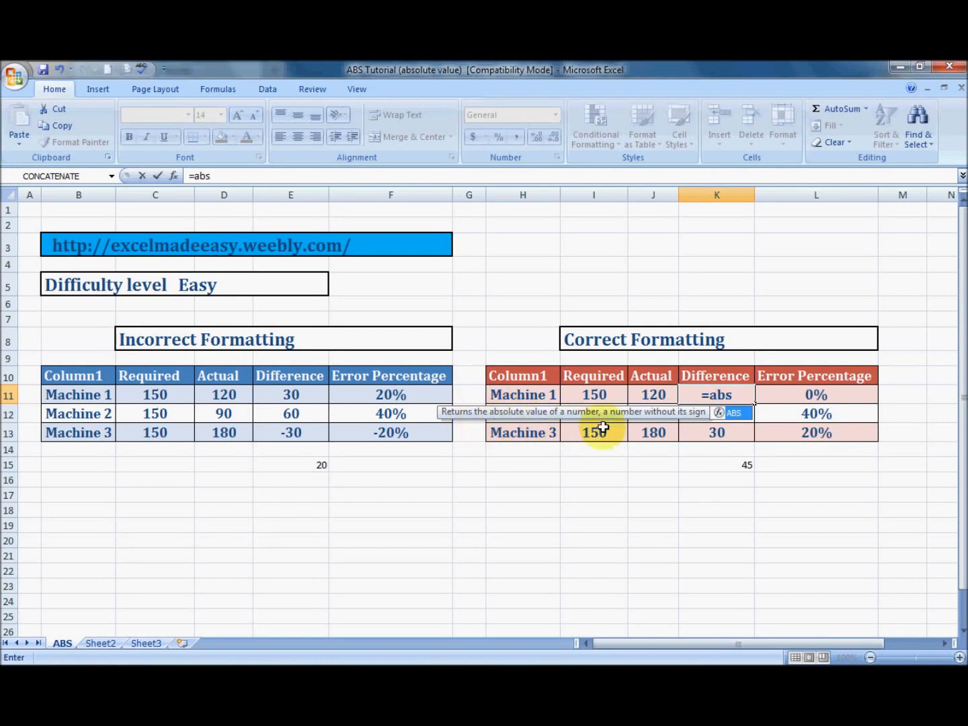
type("(")
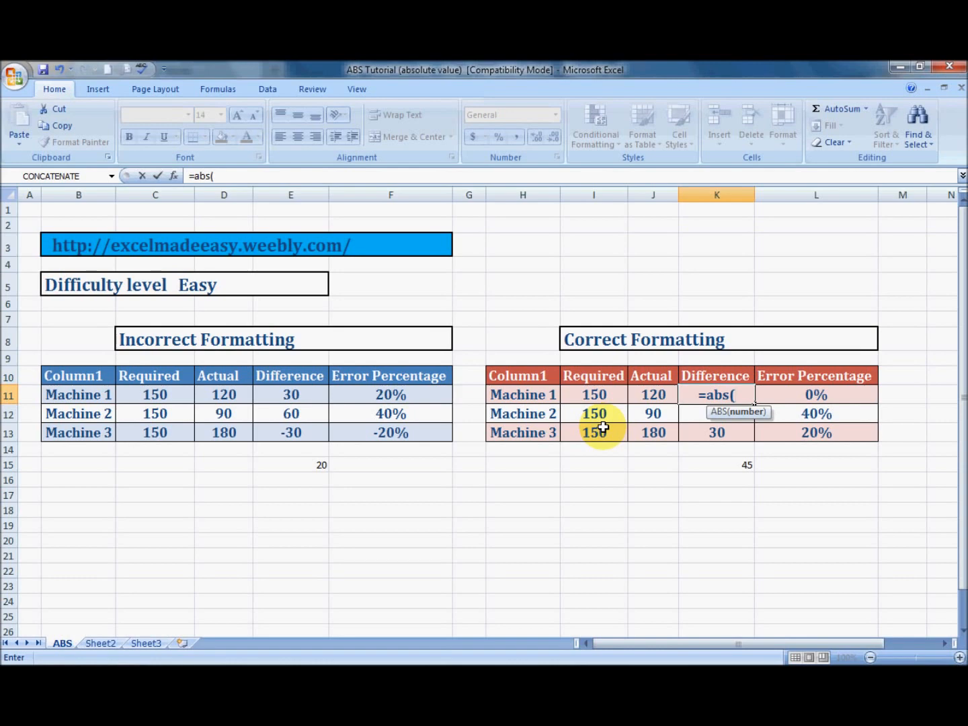
key("Left")
key("Left")
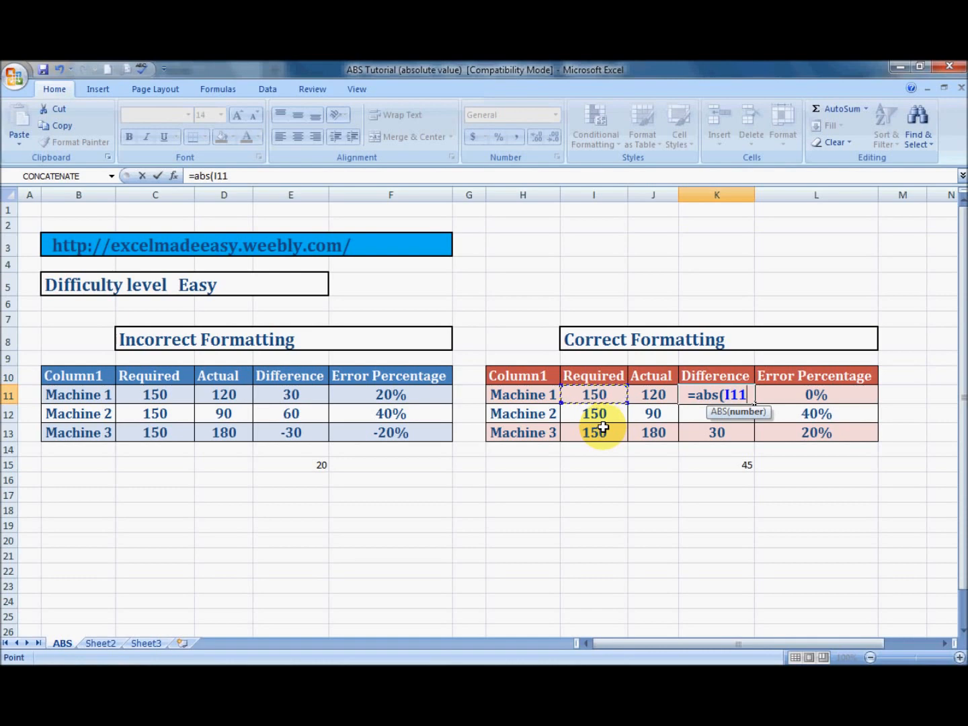
type("-")
key("Left")
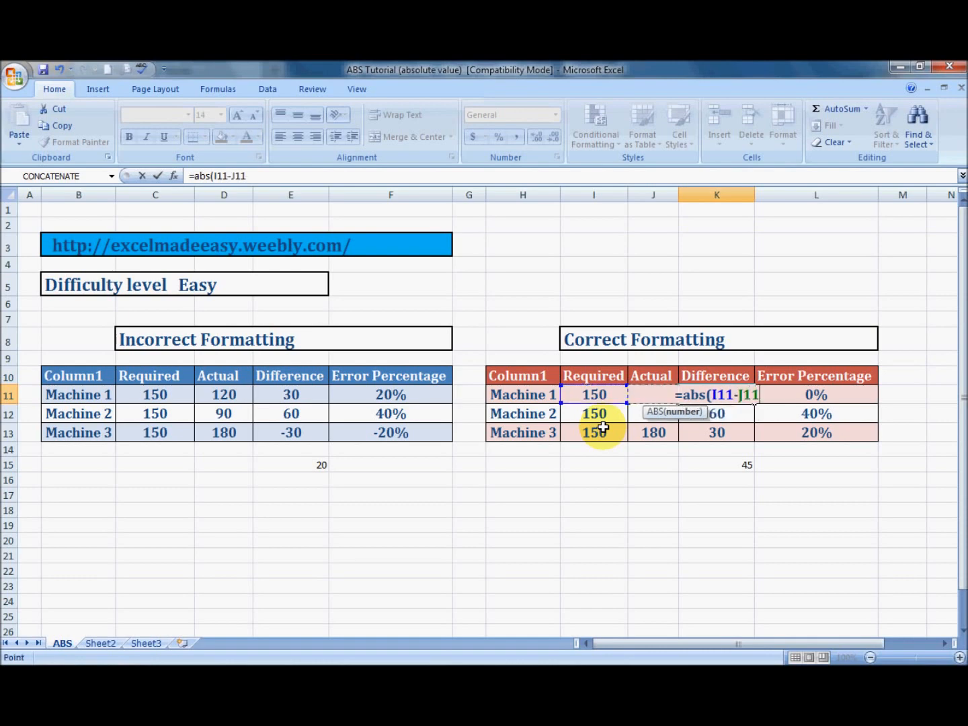
key("Return")
Compare Machine 3's Difference formulas in cells E13 and K13, including the Required and Actual inputs of the ABS version
key("Down")
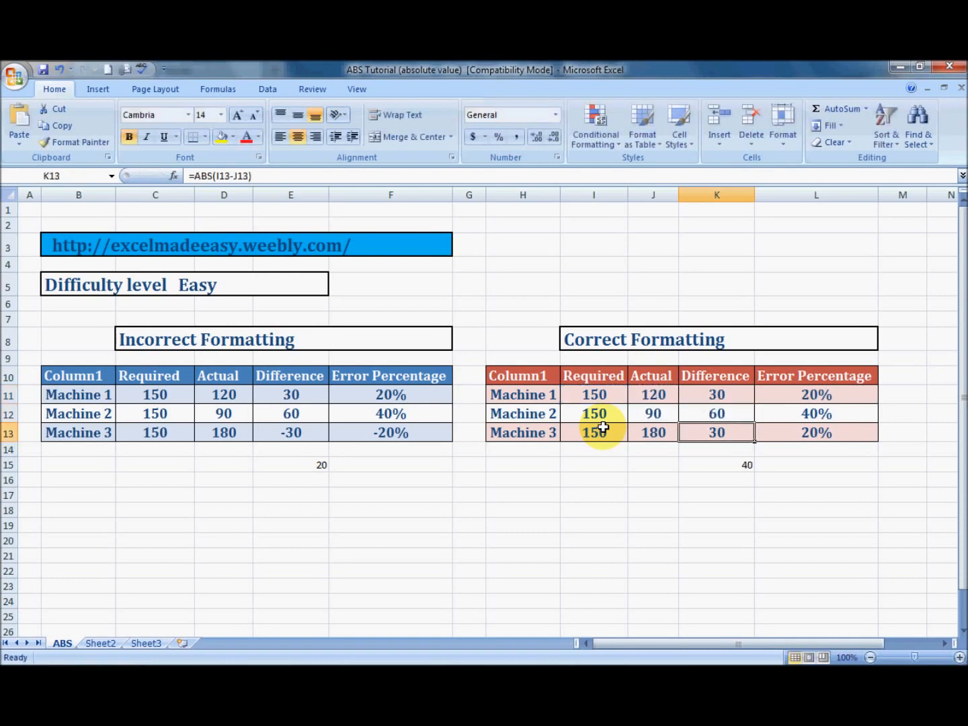
key("Left")
key("Left")
key("Right")
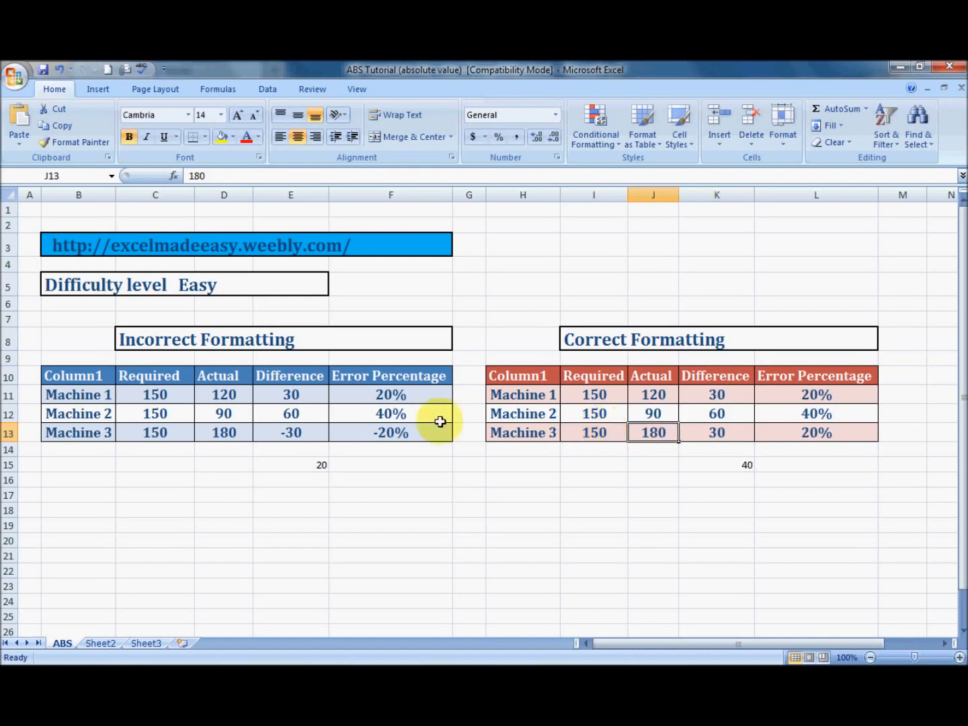
left_click(292, 438)
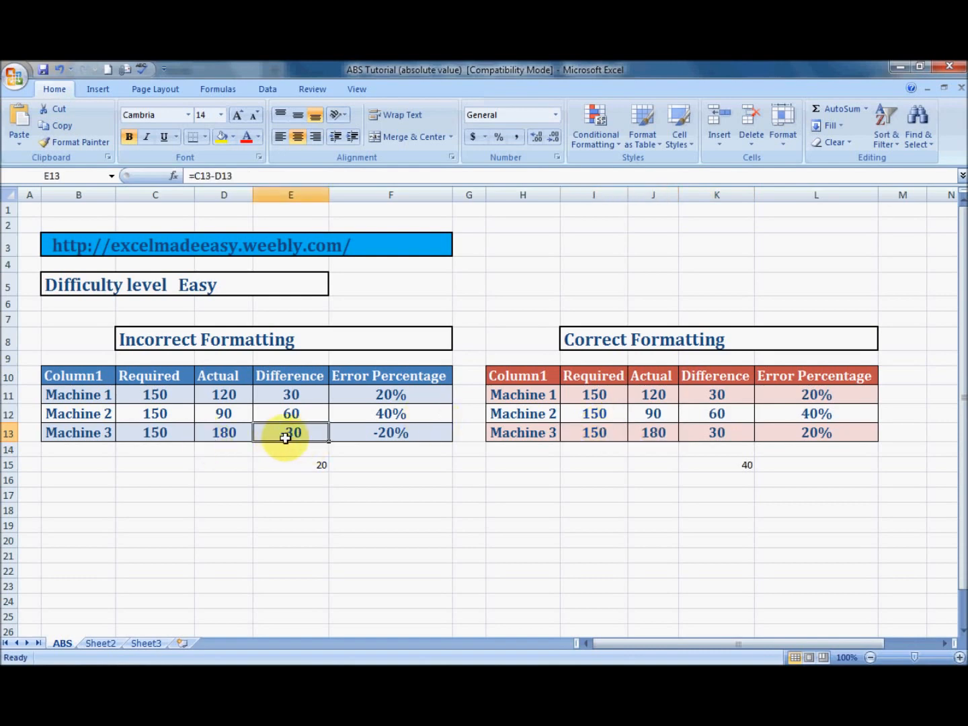
left_click(713, 431)
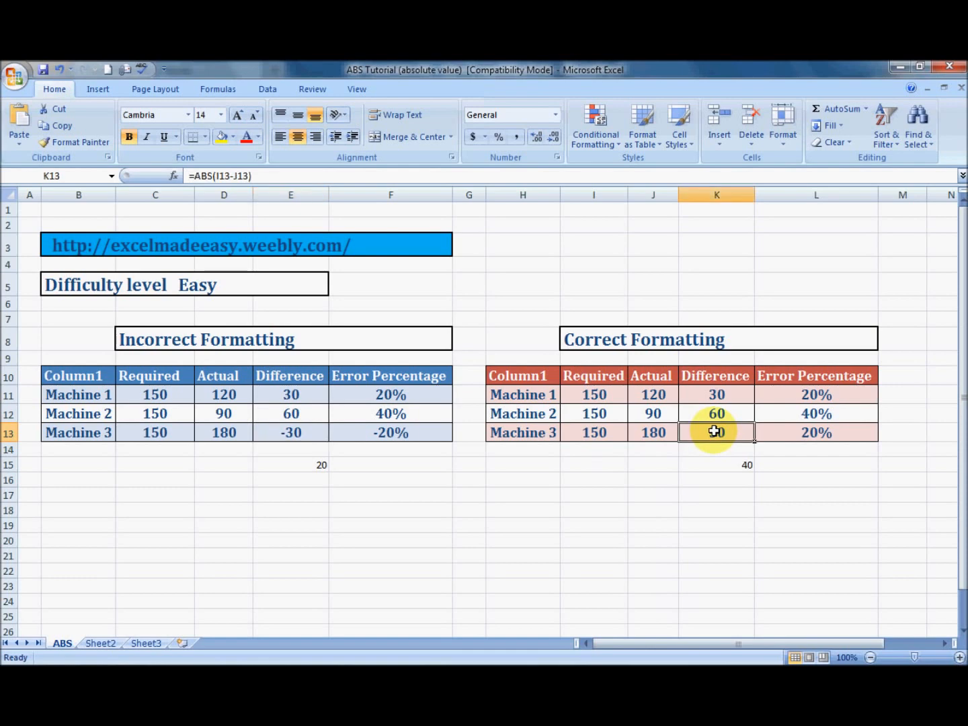
Examine Machine 3's Required and Actual cells in both tables and the ABS formula in Difference cell K13
left_click(154, 431)
left_click(592, 436)
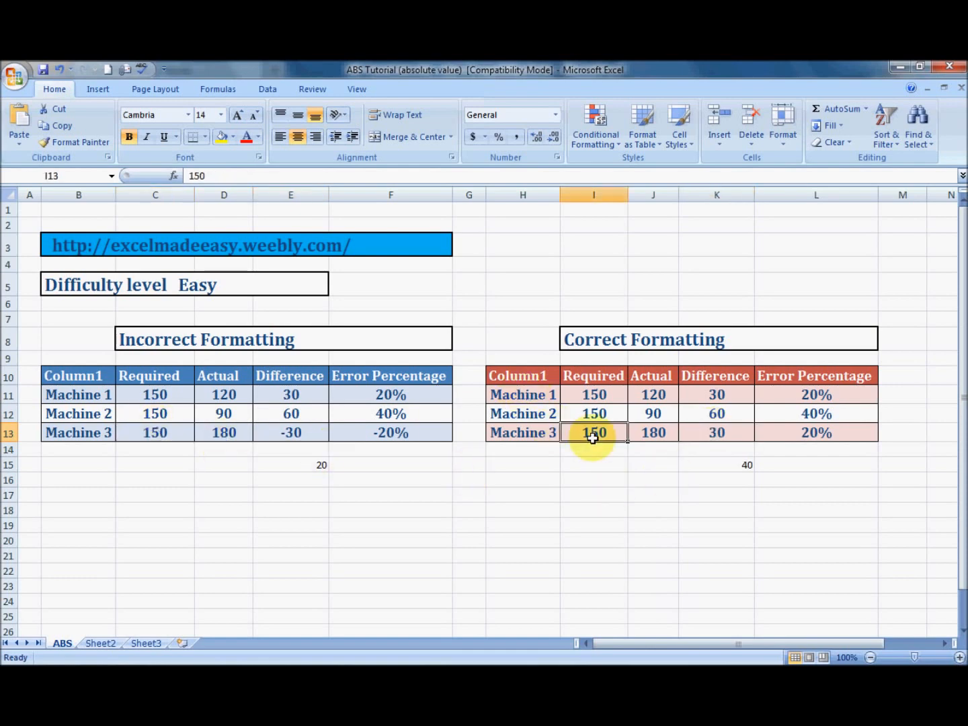
left_click(645, 432)
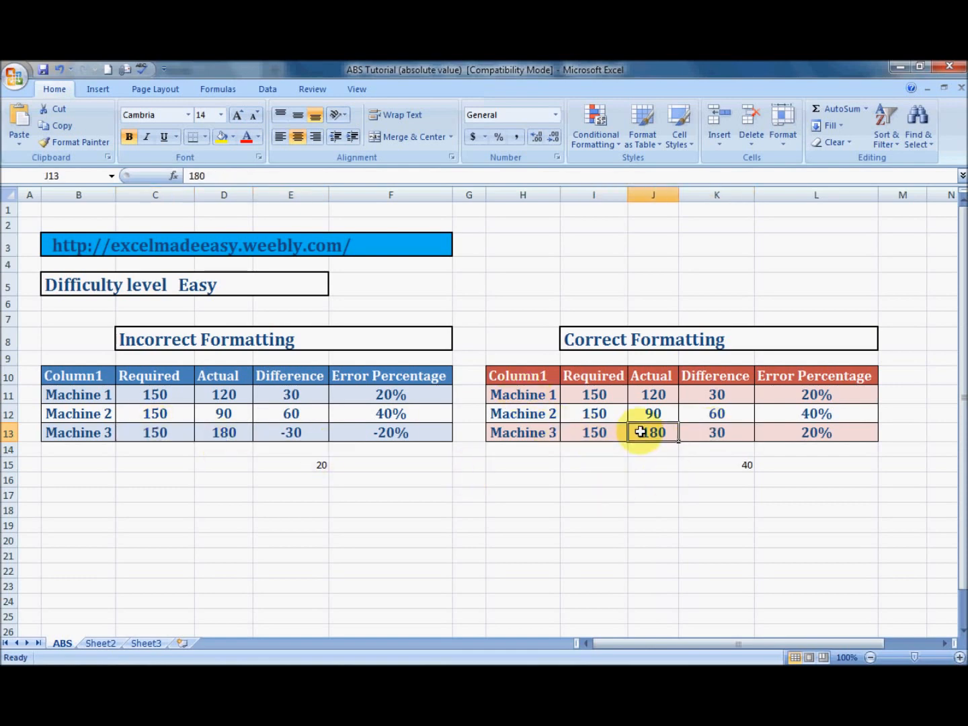
left_click(234, 436)
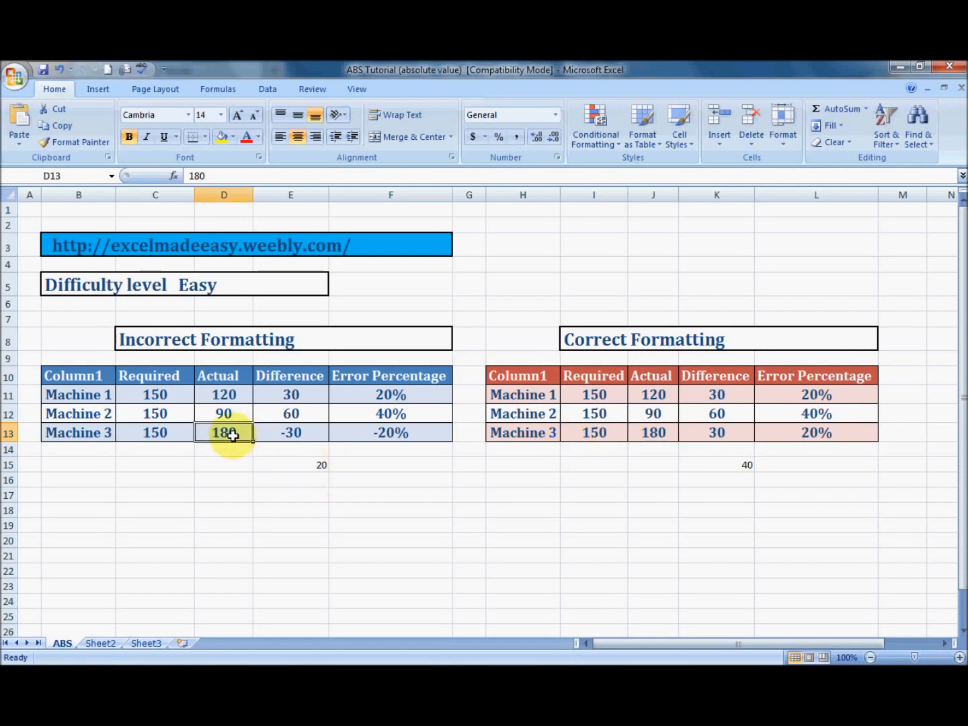
left_click(714, 436)
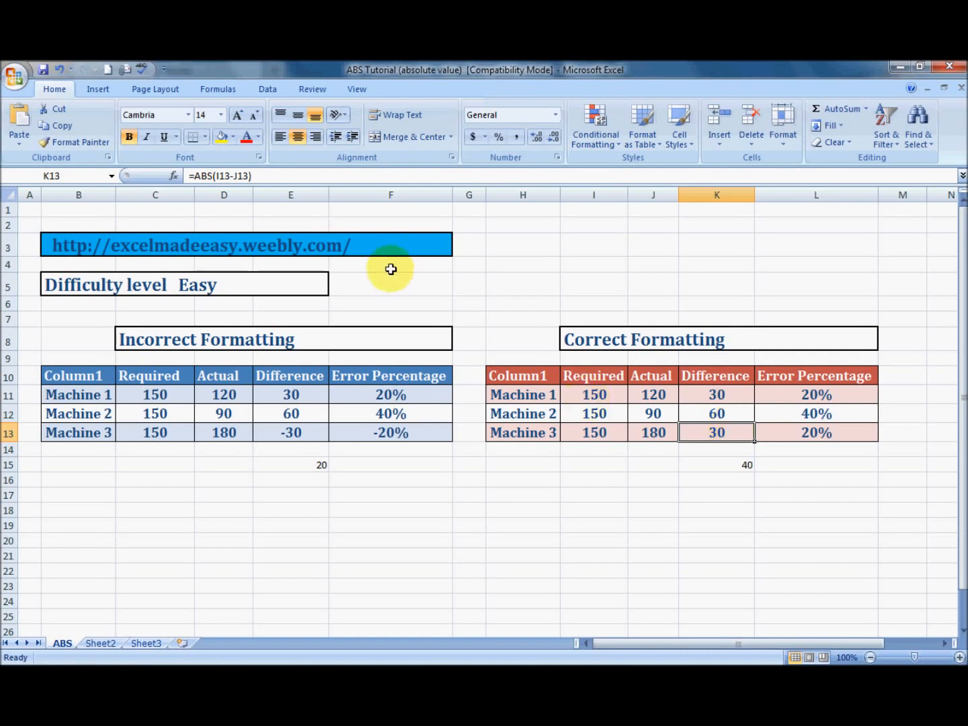
Inspect the function arguments of Machine 3's ABS formula in cell K13, leaving them as they are
left_click(227, 96)
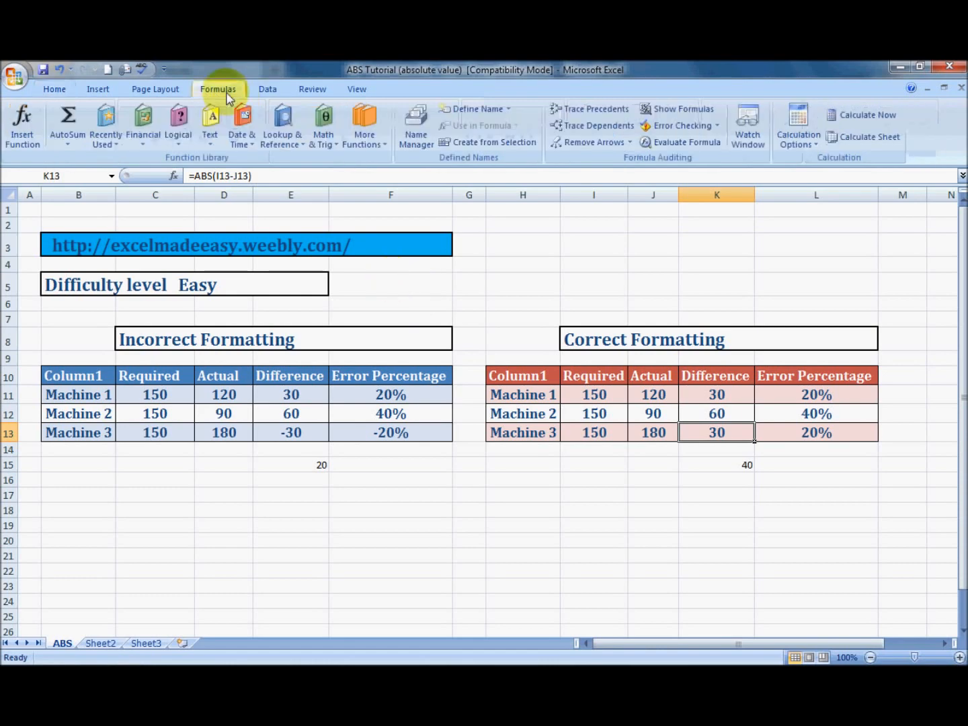
left_click(39, 138)
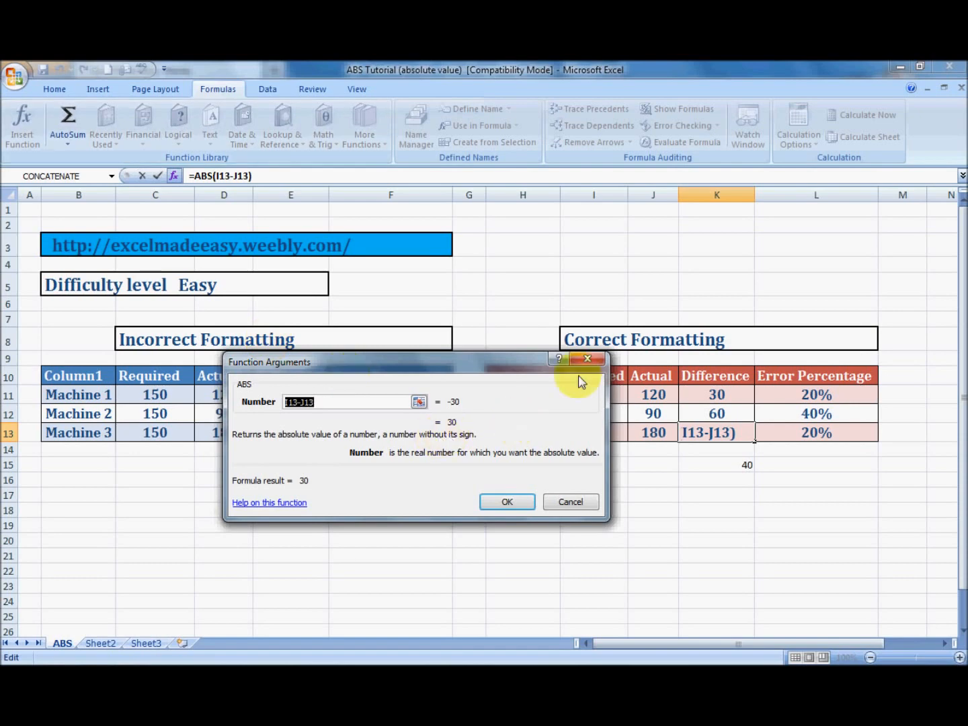
left_click(586, 360)
Clear the average in cell K15 and Machine 3's Difference in cell K13 of the Correct Formatting table
left_click(710, 450)
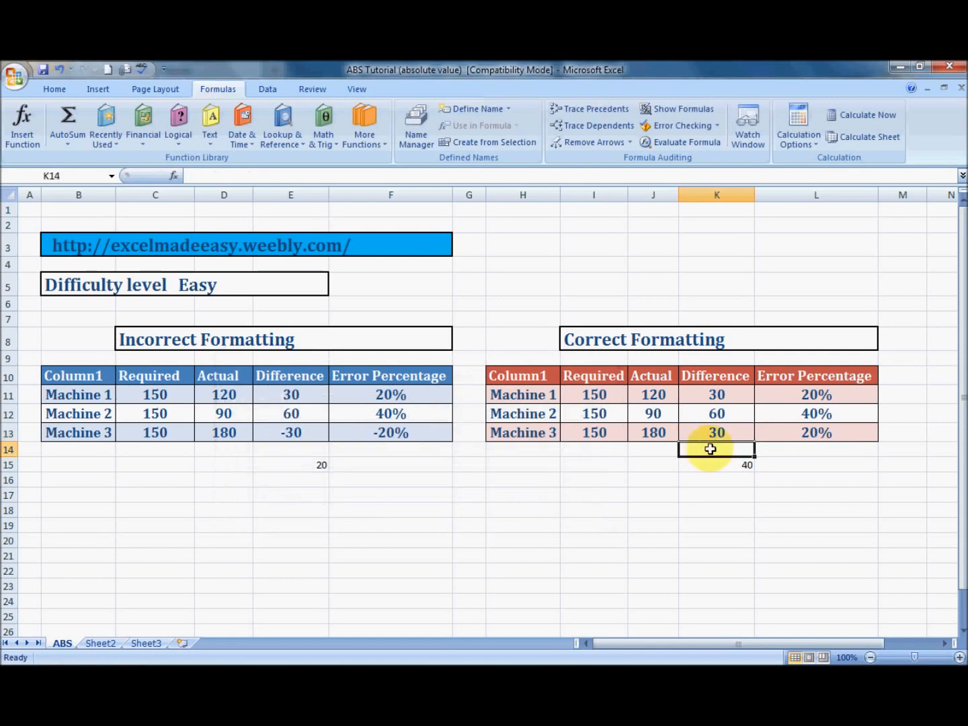
key("Down")
key("Delete")
key("Up")
key("Up")
key("Delete")
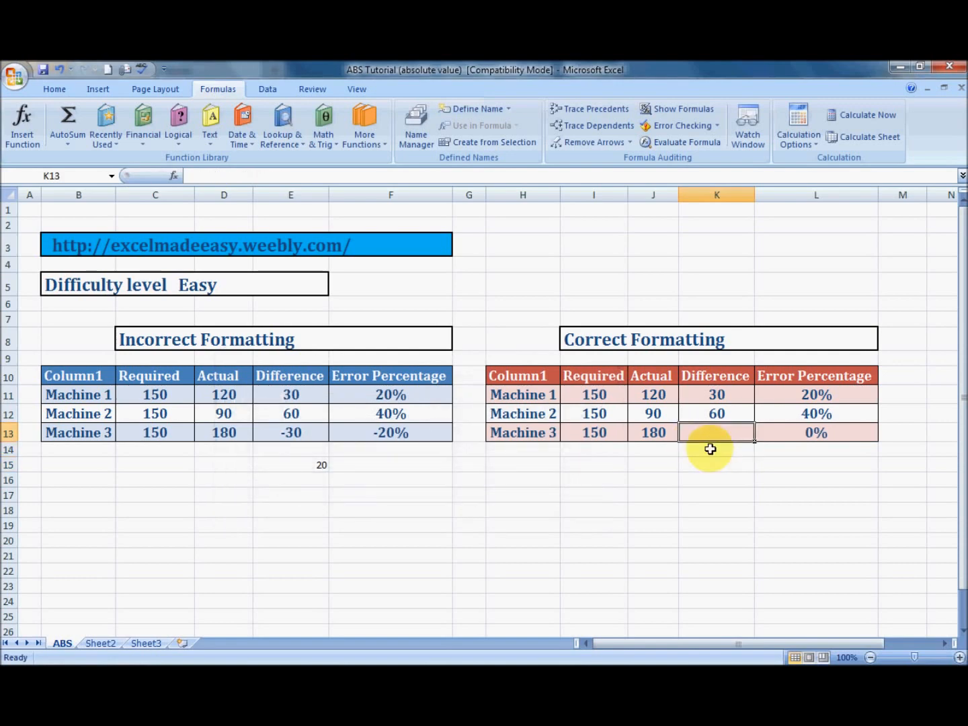
Look up "abs" with Insert Function for cell K13 and start the ABS function there
left_click(19, 137)
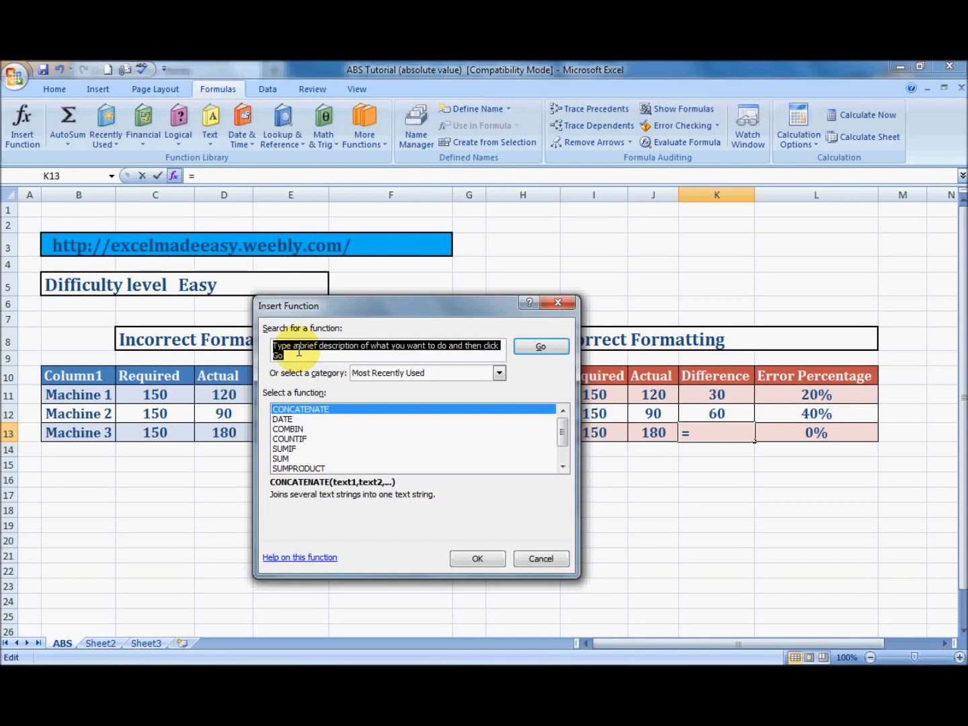
type("abs")
left_click(538, 353)
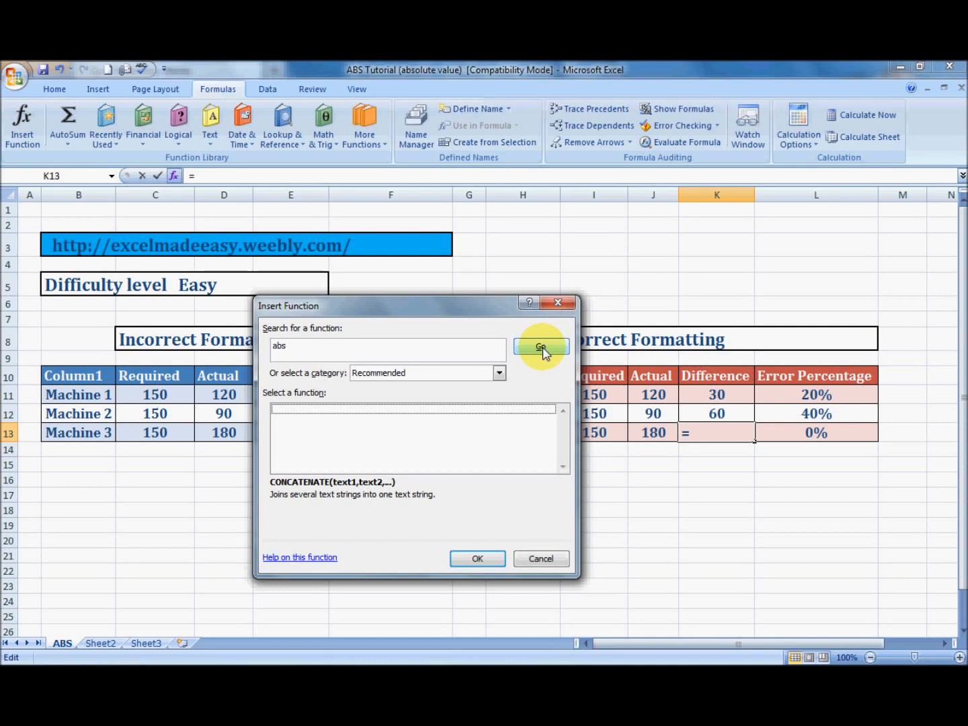
double_click(313, 351)
left_click(314, 352)
key("BackSpace")
key("BackSpace")
type("bs")
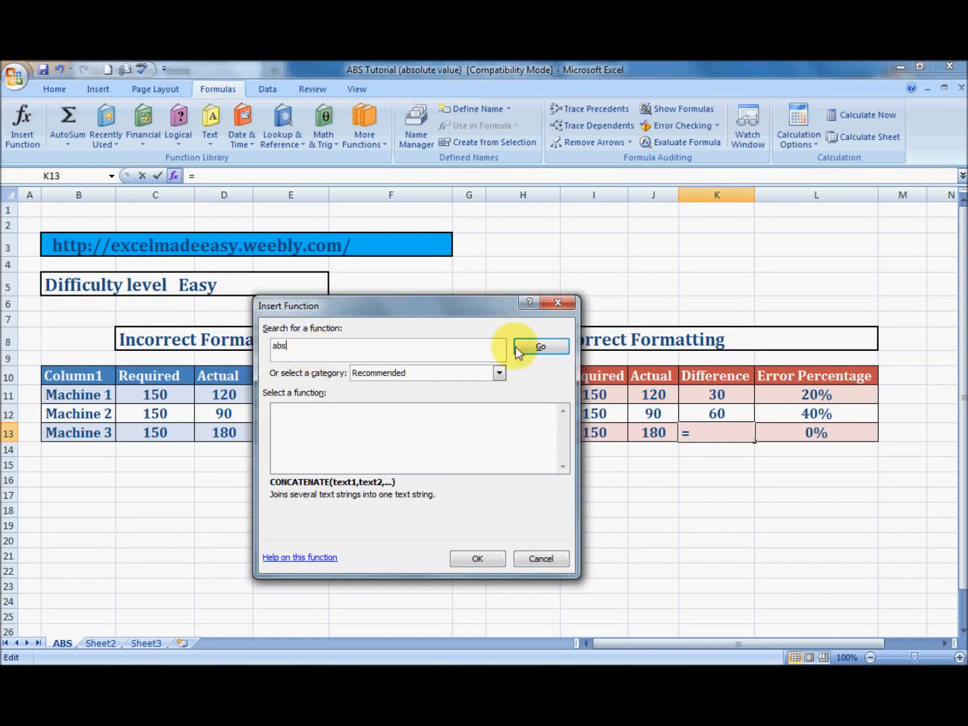
left_click(540, 354)
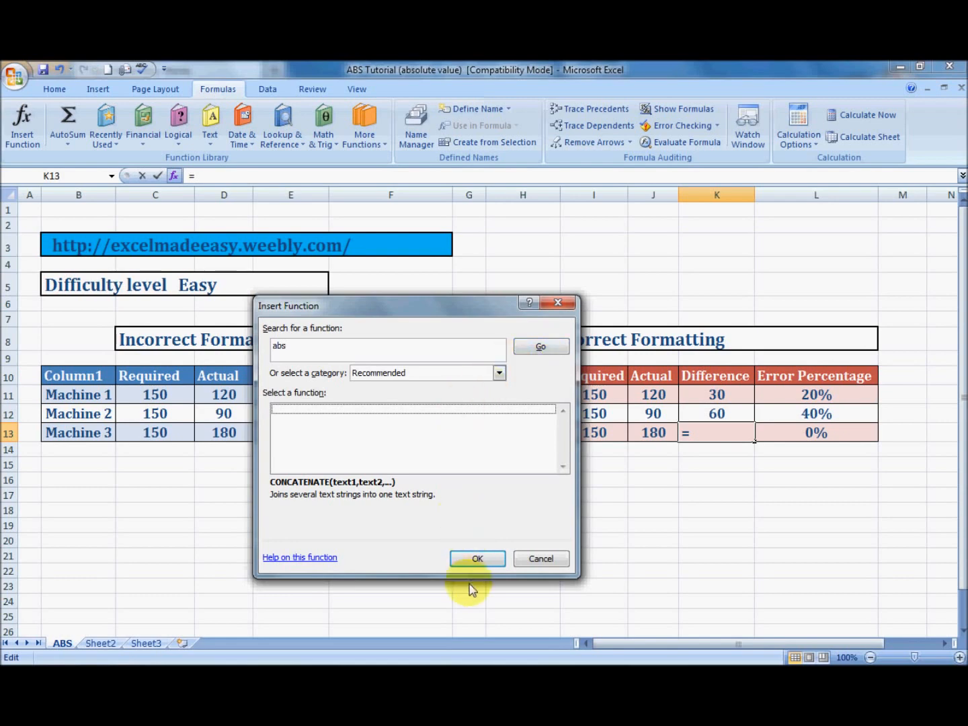
left_click(477, 559)
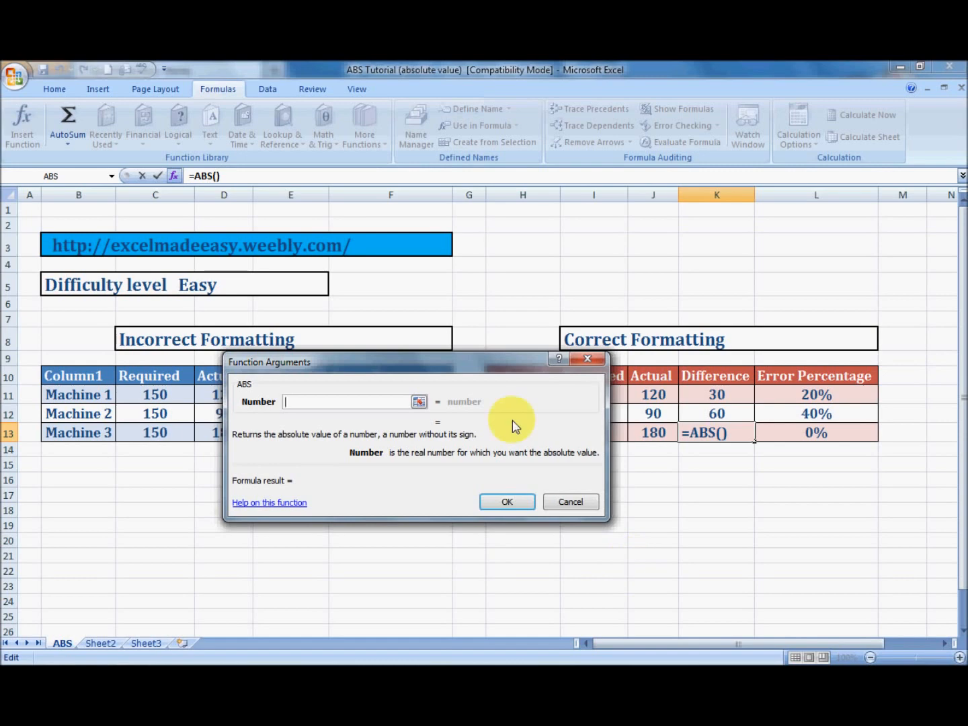
Try cell K13 as the Number argument of the ABS function and cancel the entry
left_click_drag(463, 354, 512, 485)
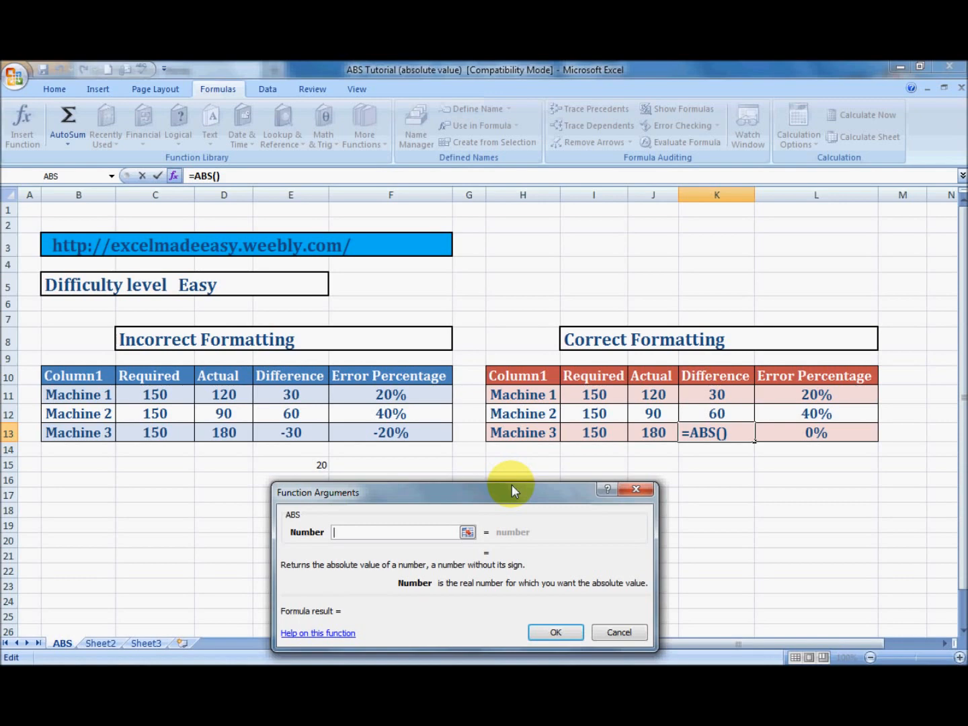
left_click(721, 433)
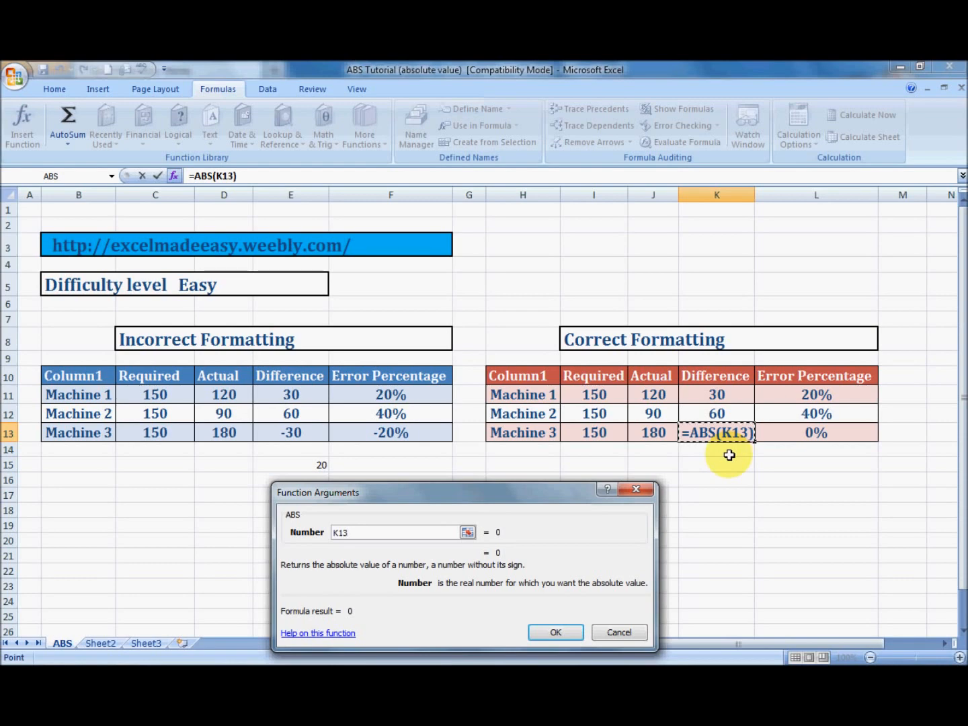
key("Escape")
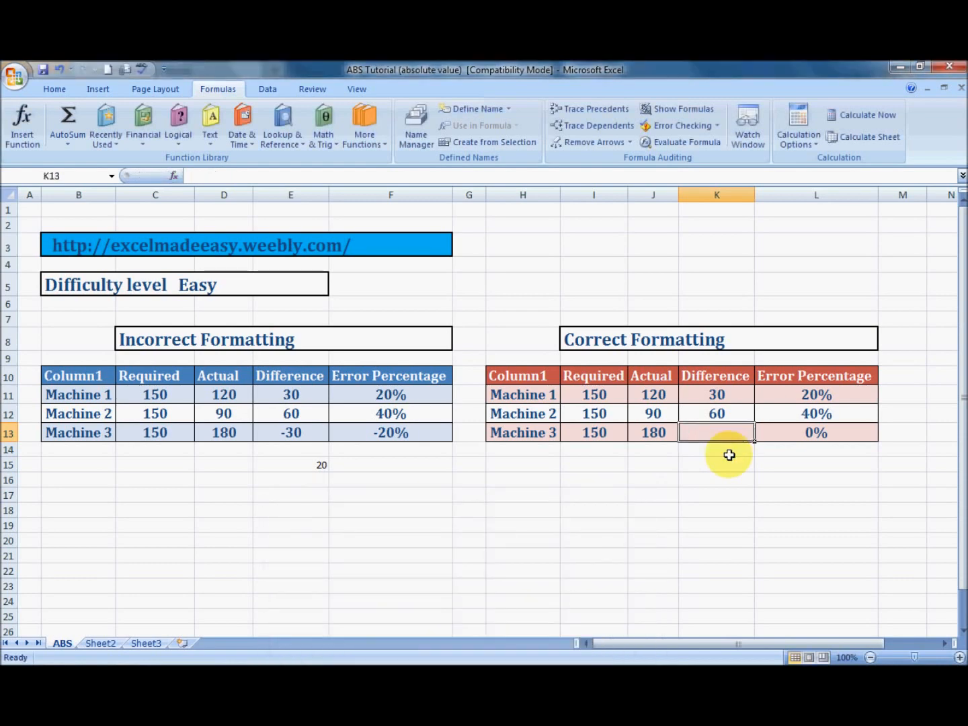
Enter a formula in Machine 3's Difference cell K13 that takes the absolute value of I13-J13
type("=abs")
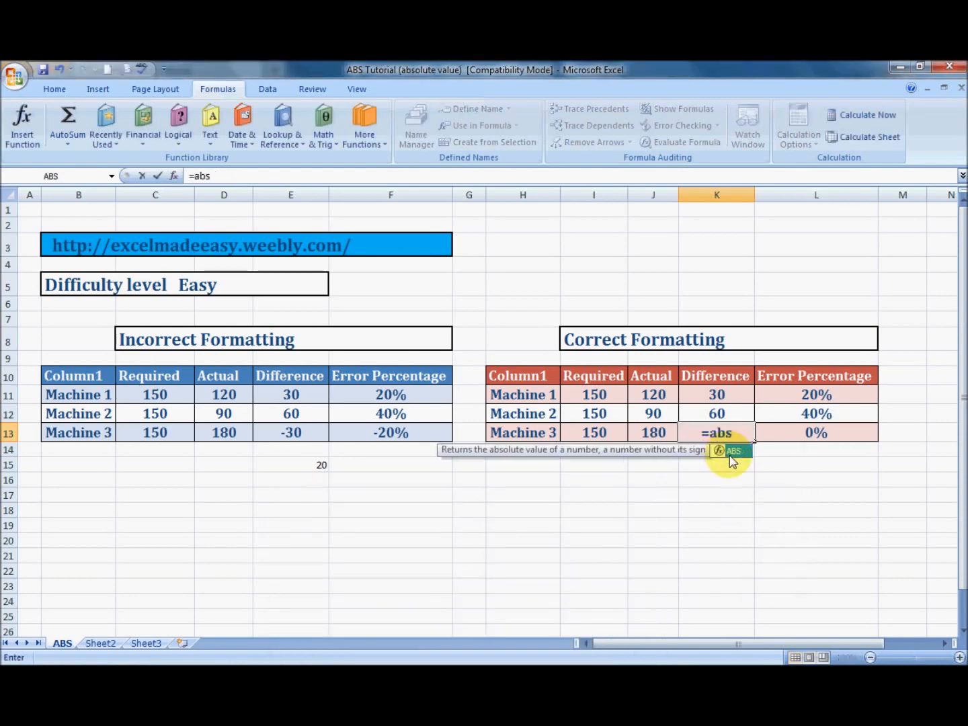
type("(")
key("Left")
key("Left")
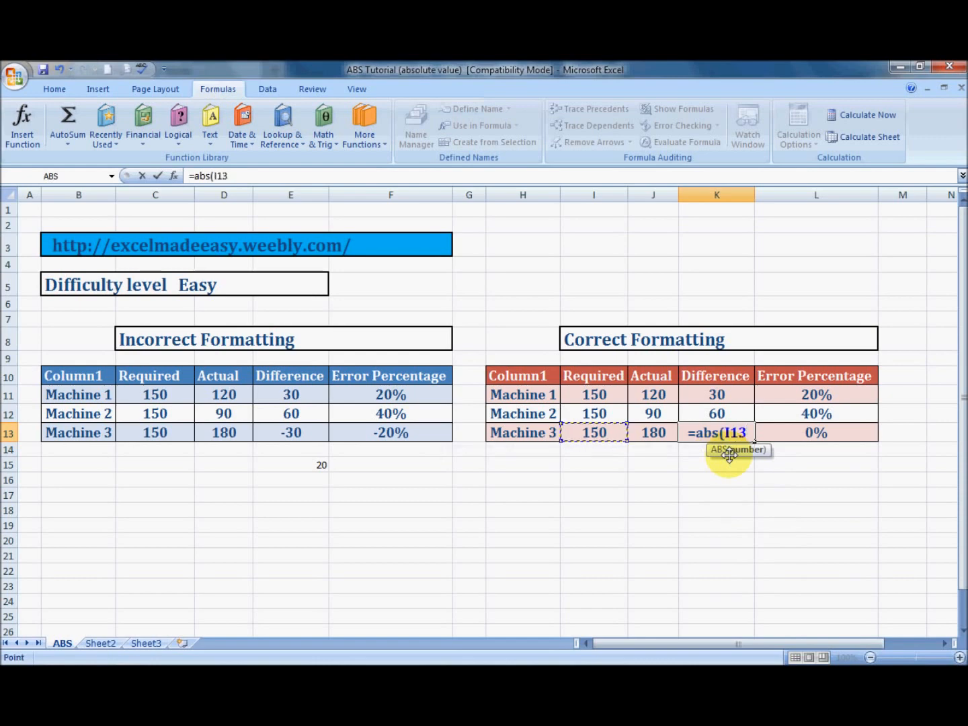
type("-")
key("Left")
key("Return")
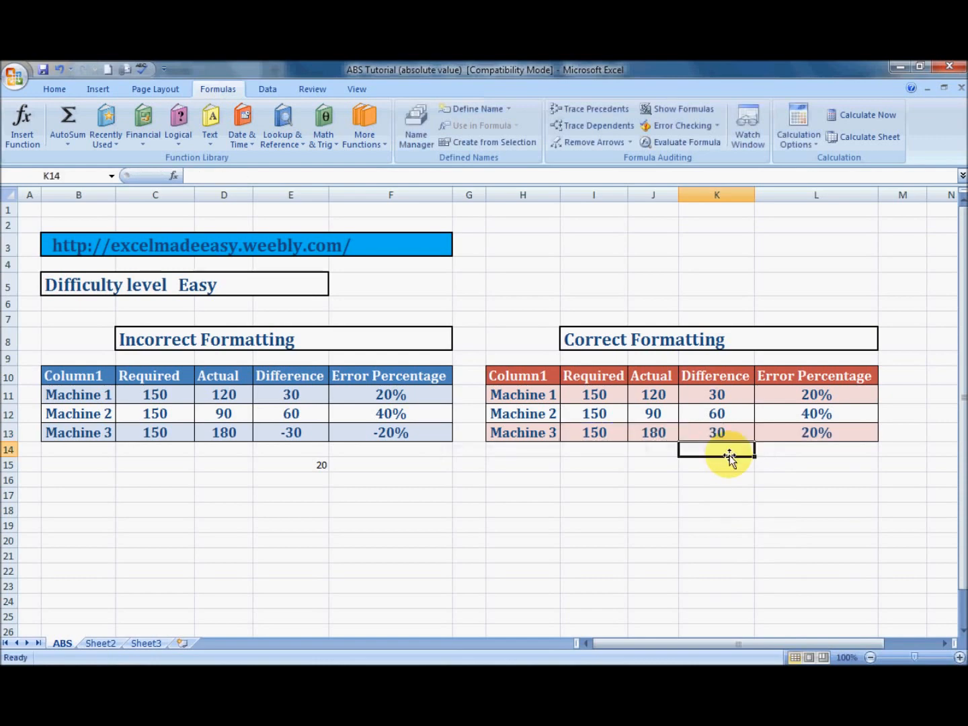
key("Down")
key("Down")
key("Down")
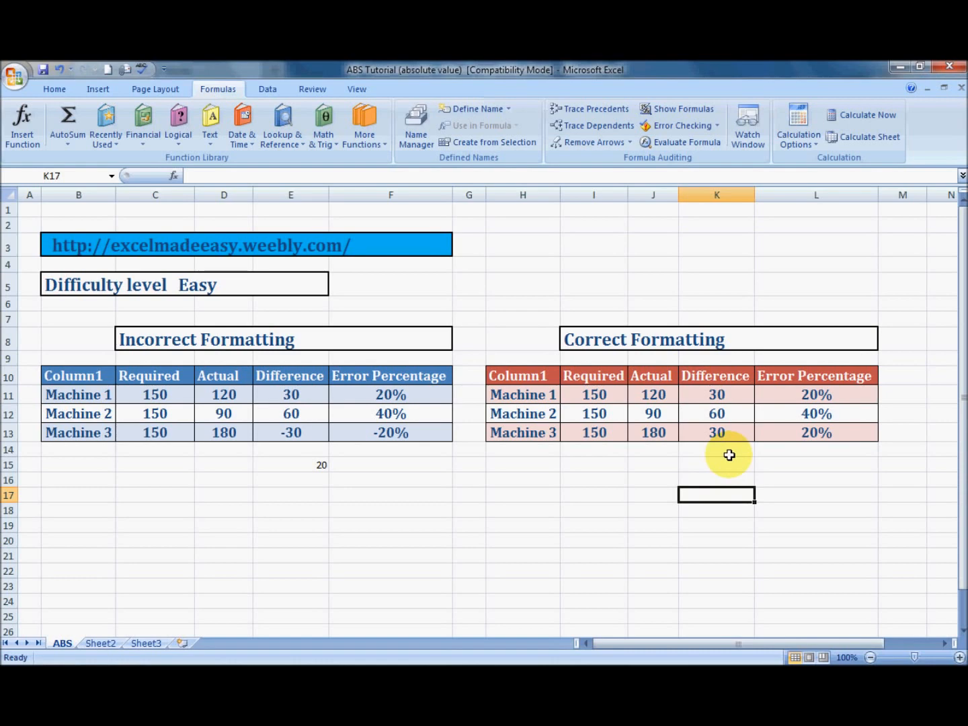
Switch to Firefox and look over the Excel Made Easy home page, including its bookmark and share options
key("alt+Tab")
scroll(730, 457, "up", 1)
scroll(730, 460, "up", 7)
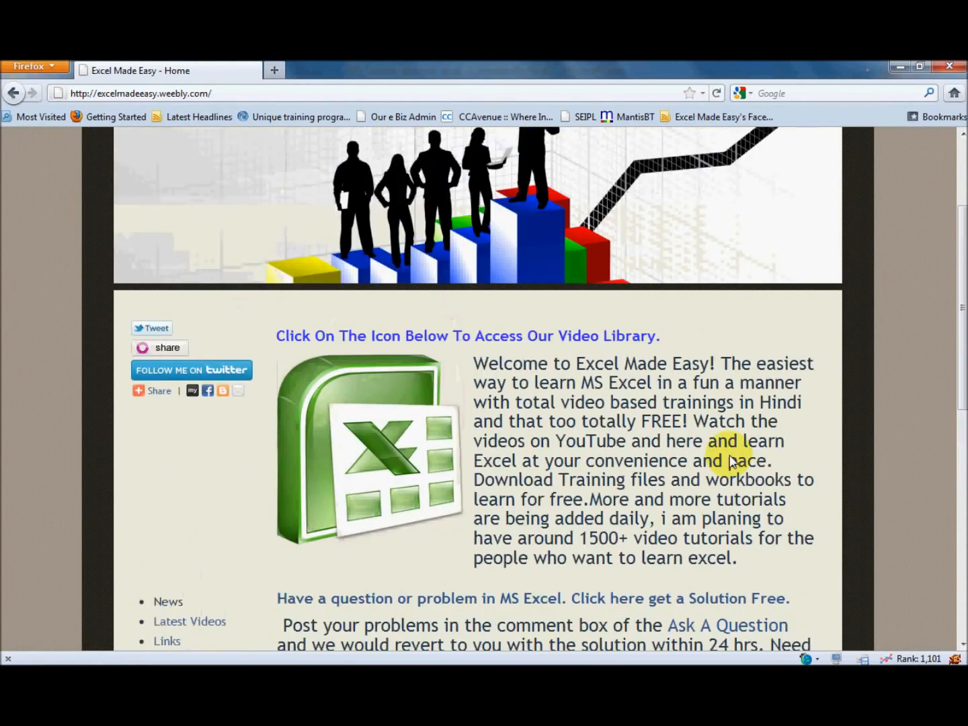
scroll(730, 461, "up", 1)
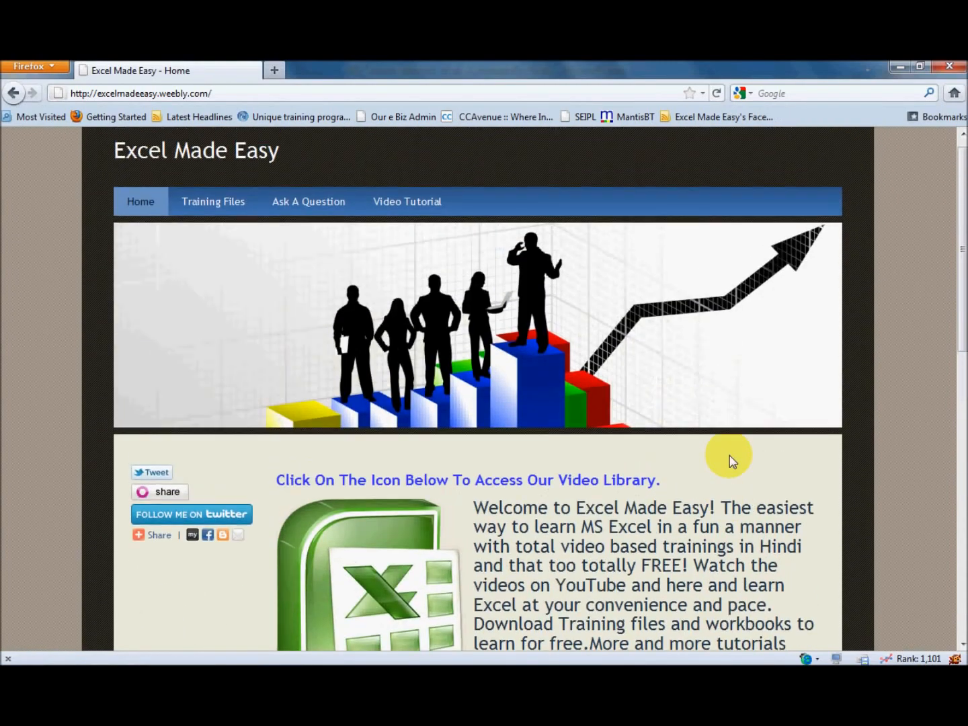
scroll(731, 460, "down", 1)
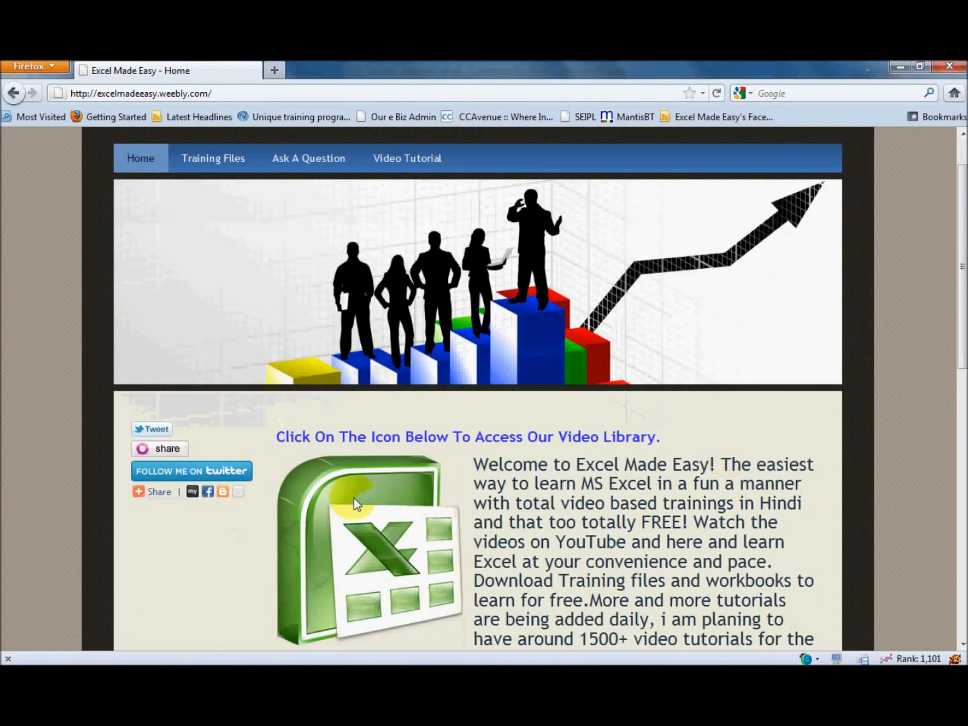
mouse_move(136, 495)
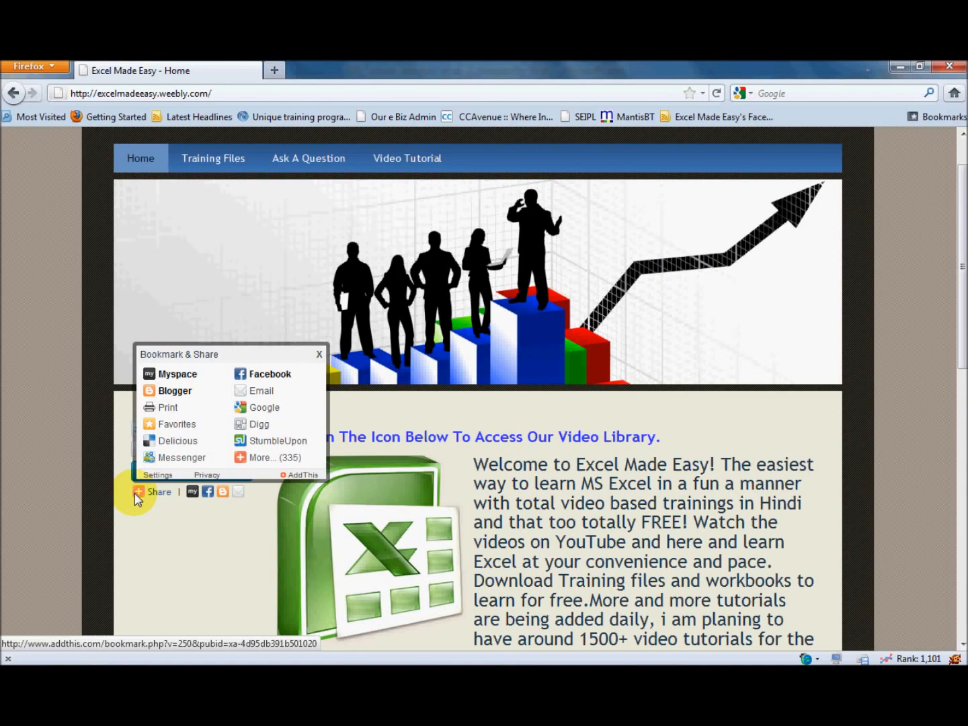
scroll(173, 550, "down", 2)
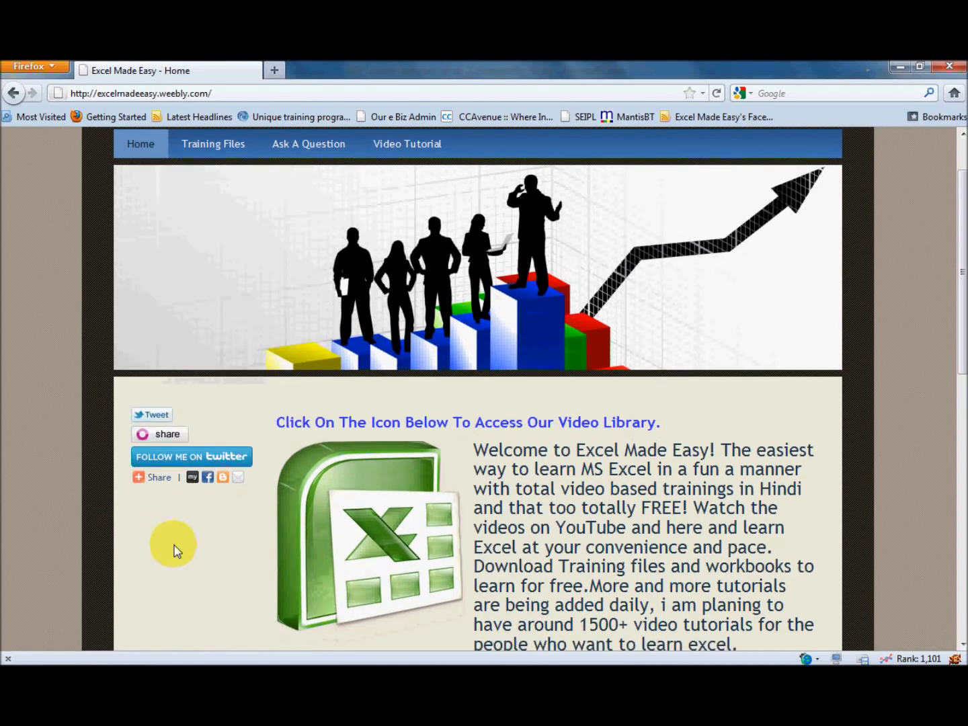
scroll(174, 550, "up", 3)
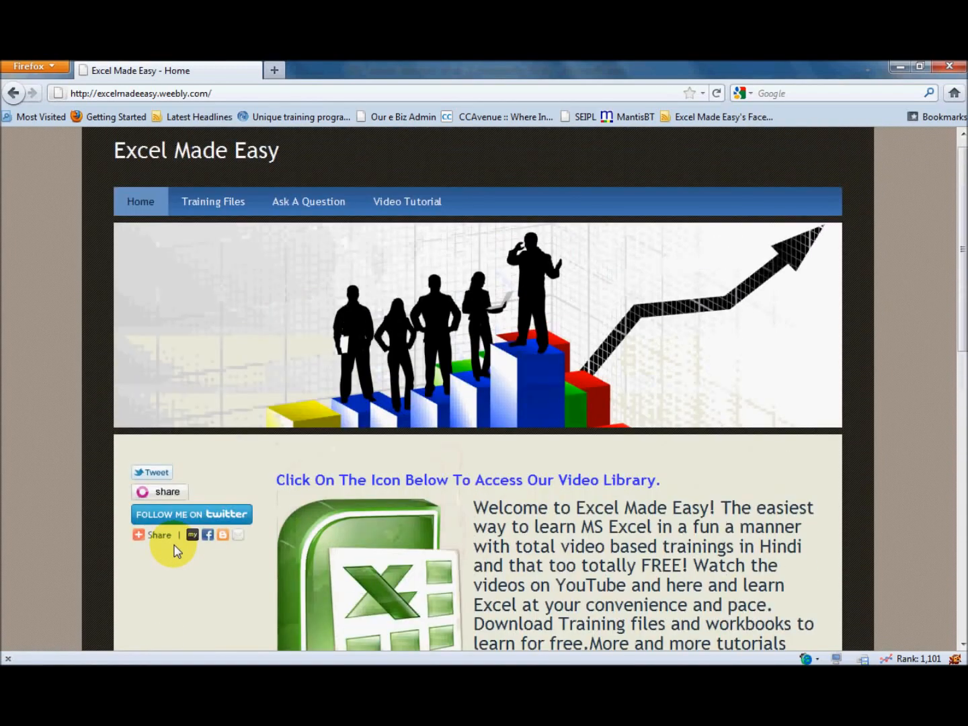
View the Ask A Question page's form and its Comment field, and return to the ABS workbook in Excel
left_click(309, 216)
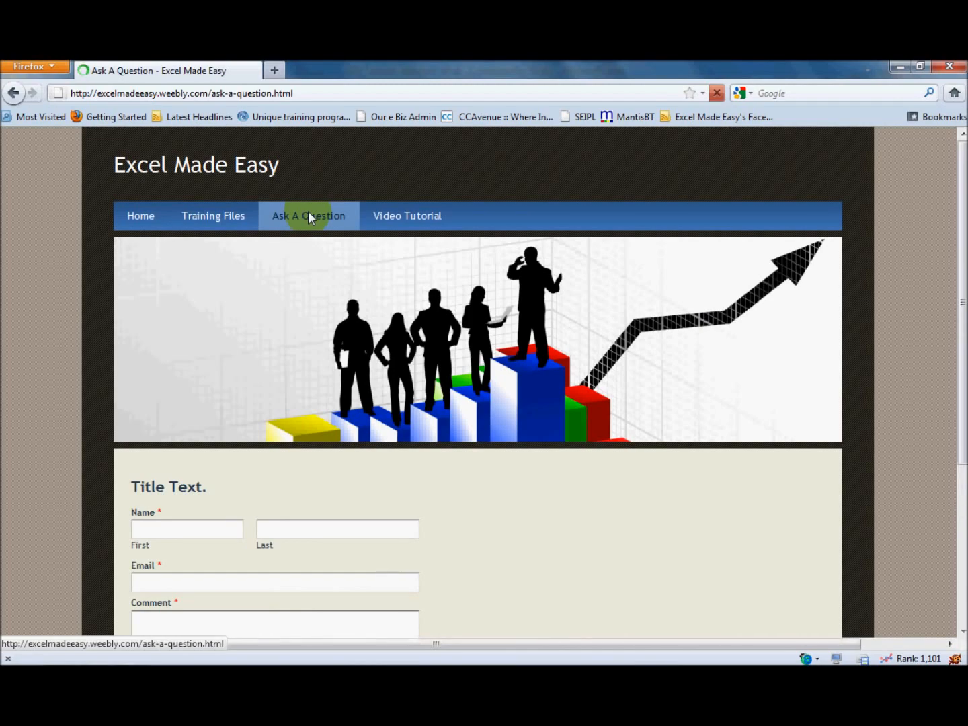
scroll(308, 211, "down", 5)
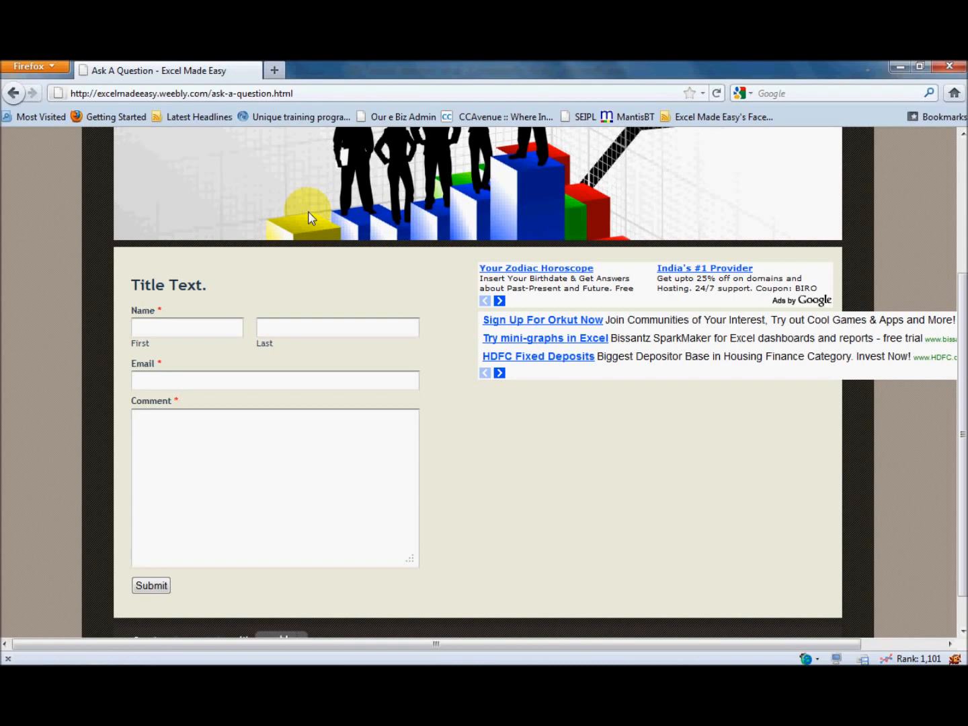
left_click(202, 480)
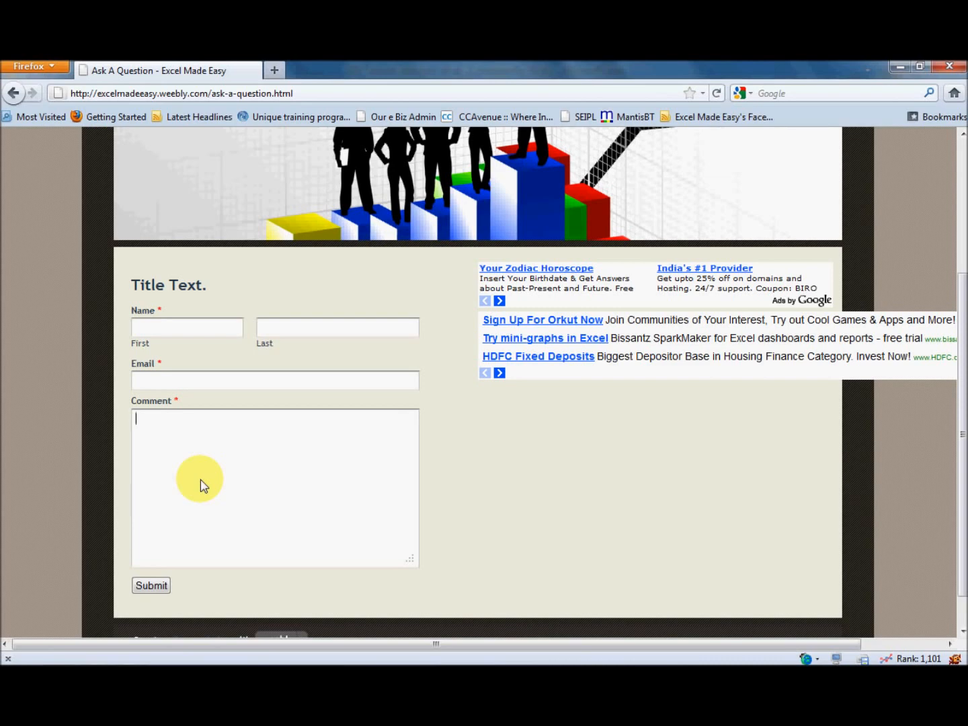
key("alt+Tab")
left_click(200, 479)
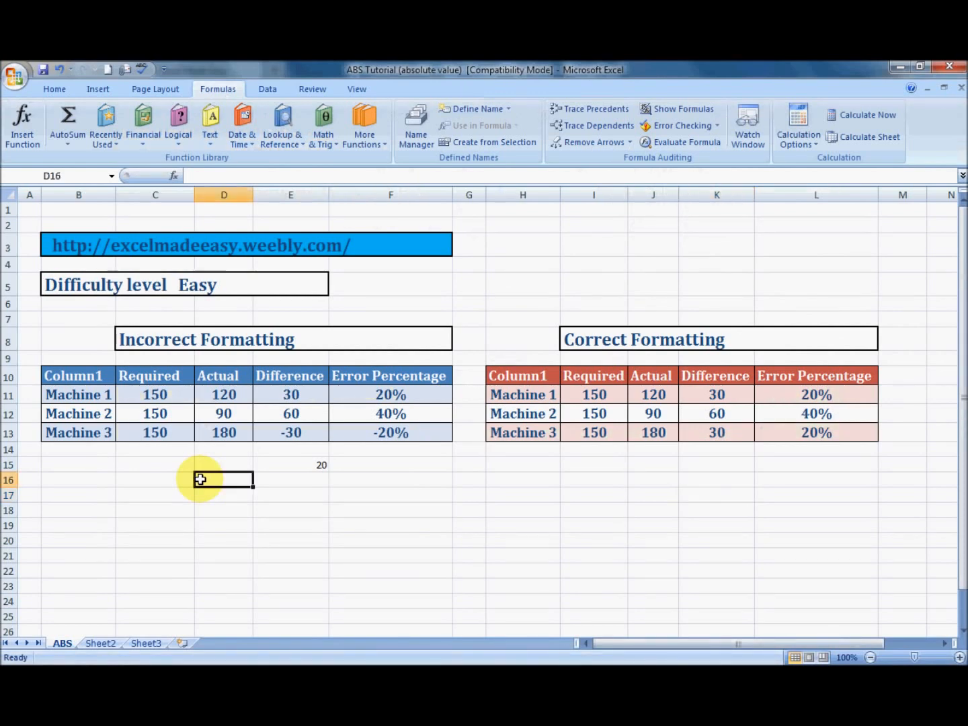